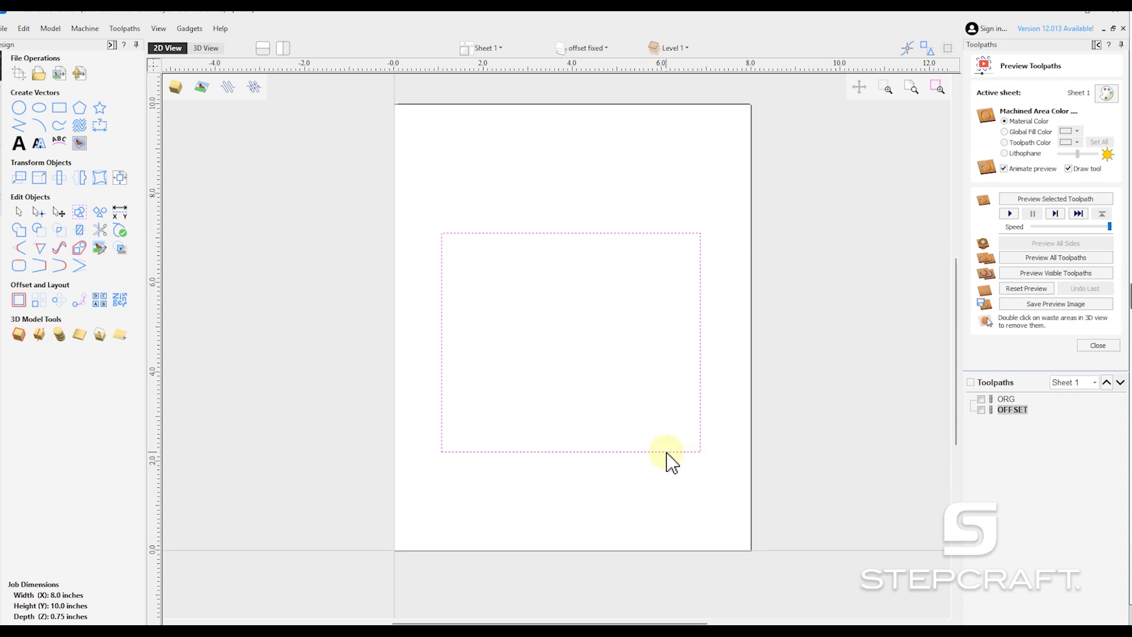
Reshape the rectangle into an irregular four-sided shape by moving its corner nodes, three inward and the lower-left one downward.
key("n")
key("n")
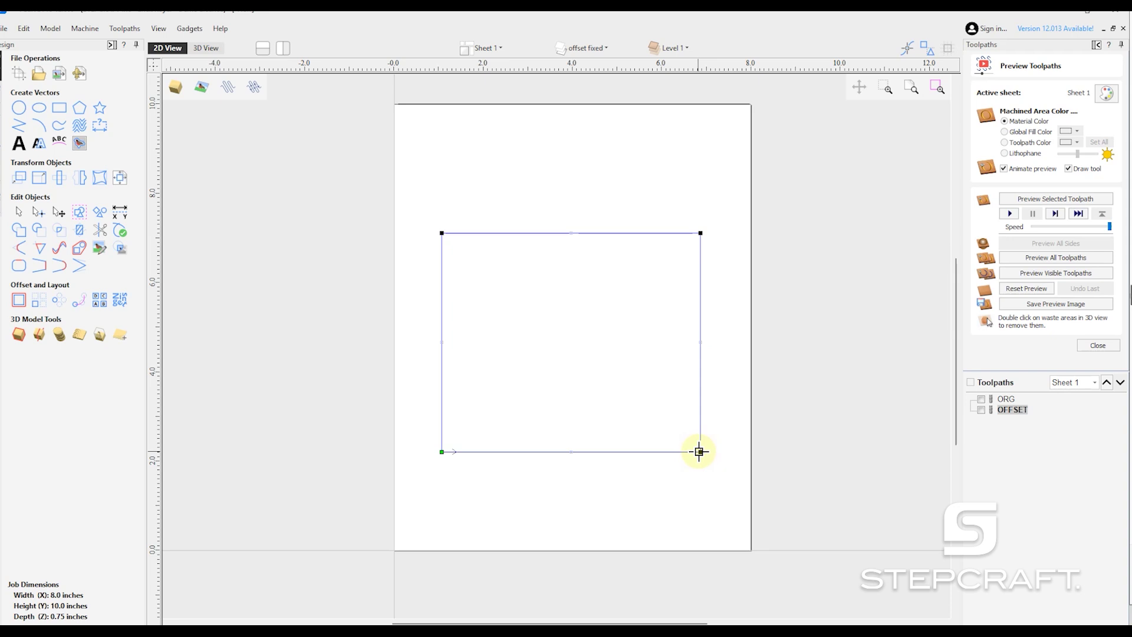
left_click_drag(700, 452, 663, 402)
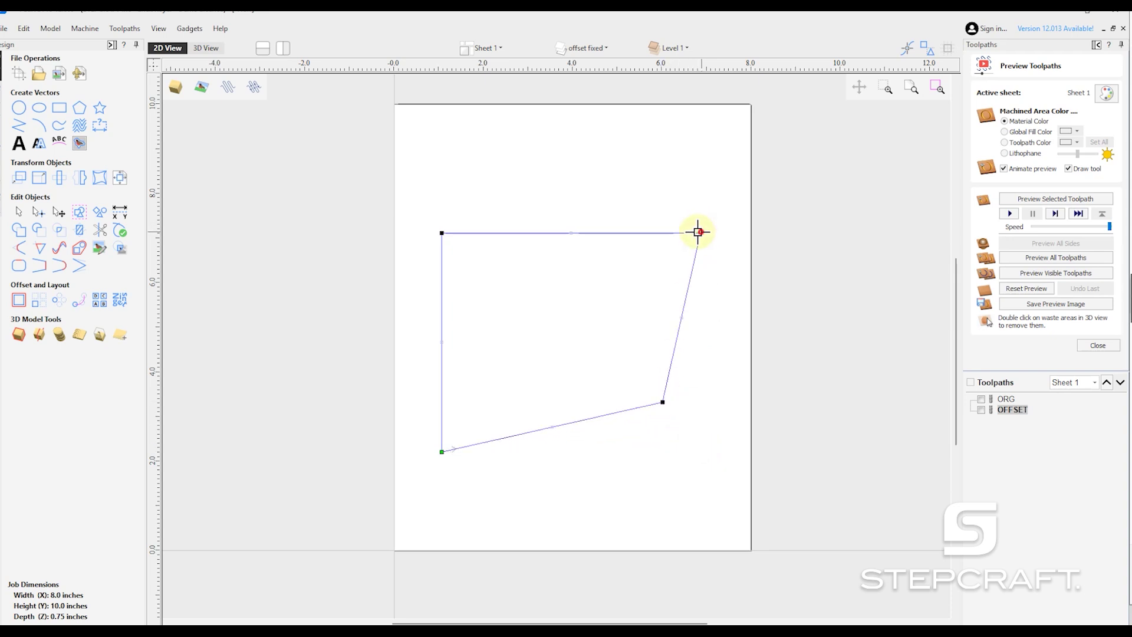
left_click_drag(698, 232, 656, 255)
left_click_drag(442, 234, 493, 274)
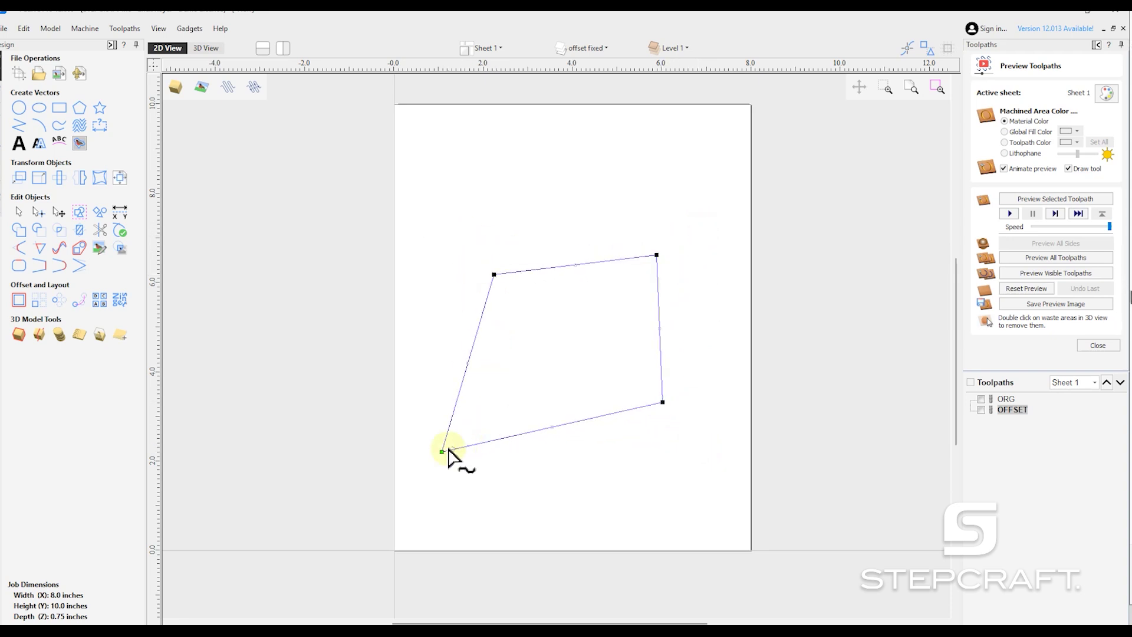
left_click_drag(443, 451, 451, 490)
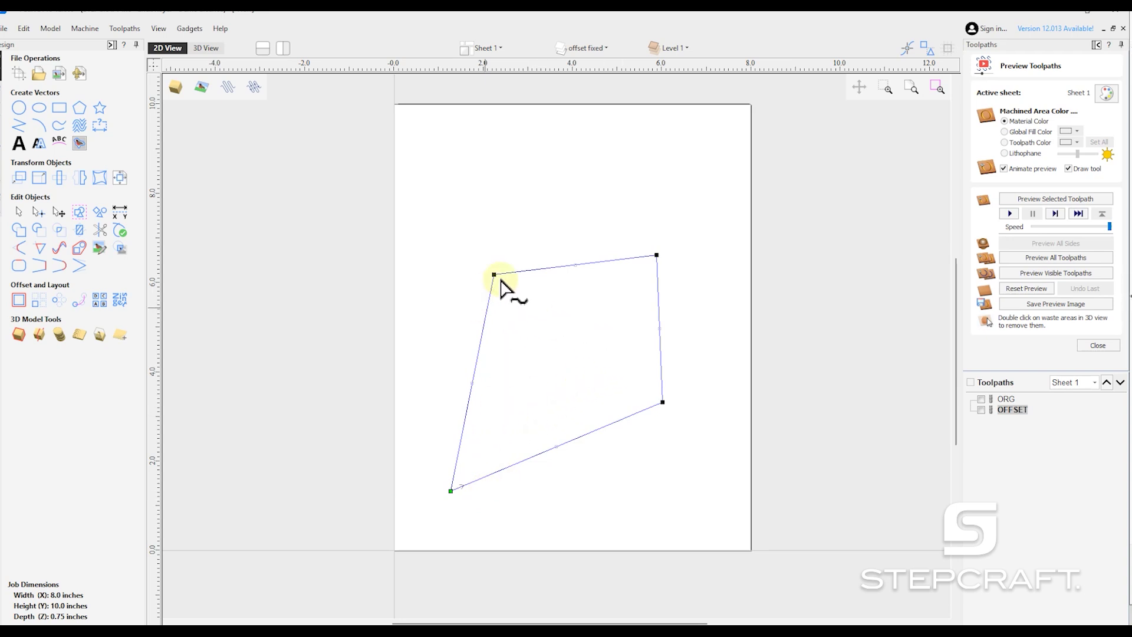
Smooth the upper-right node, shift it slightly outward and lengthen its lower control handle to widen the curve.
right_click(659, 254)
left_click(669, 277)
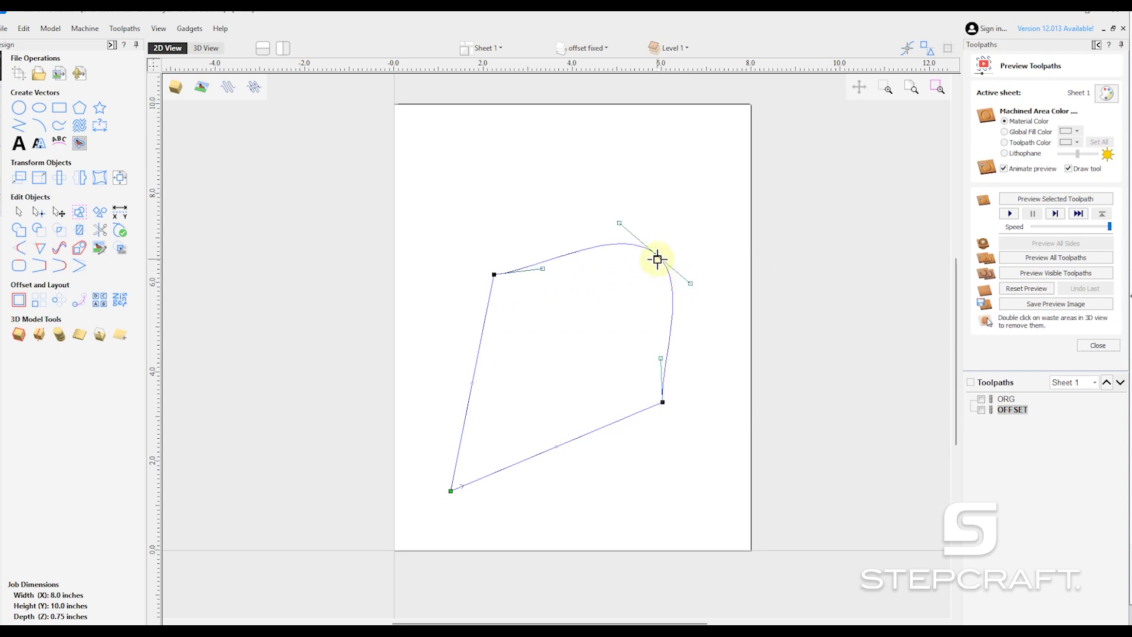
left_click(657, 257)
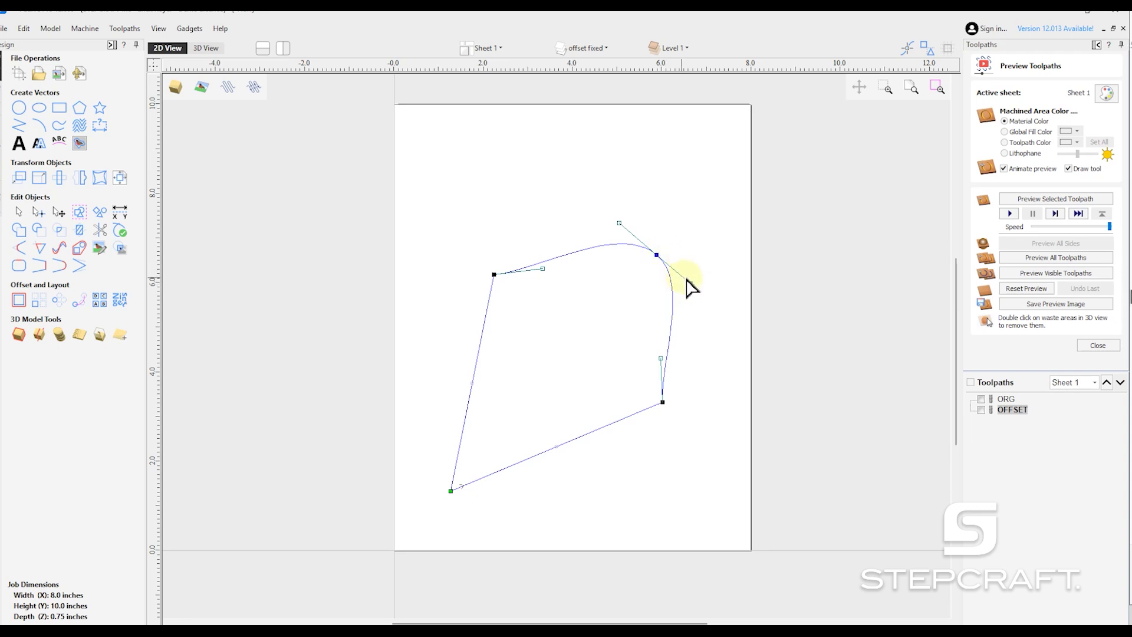
mouse_move(658, 255)
left_mouse_down()
mouse_move(652, 270)
mouse_move(657, 255)
left_mouse_up()
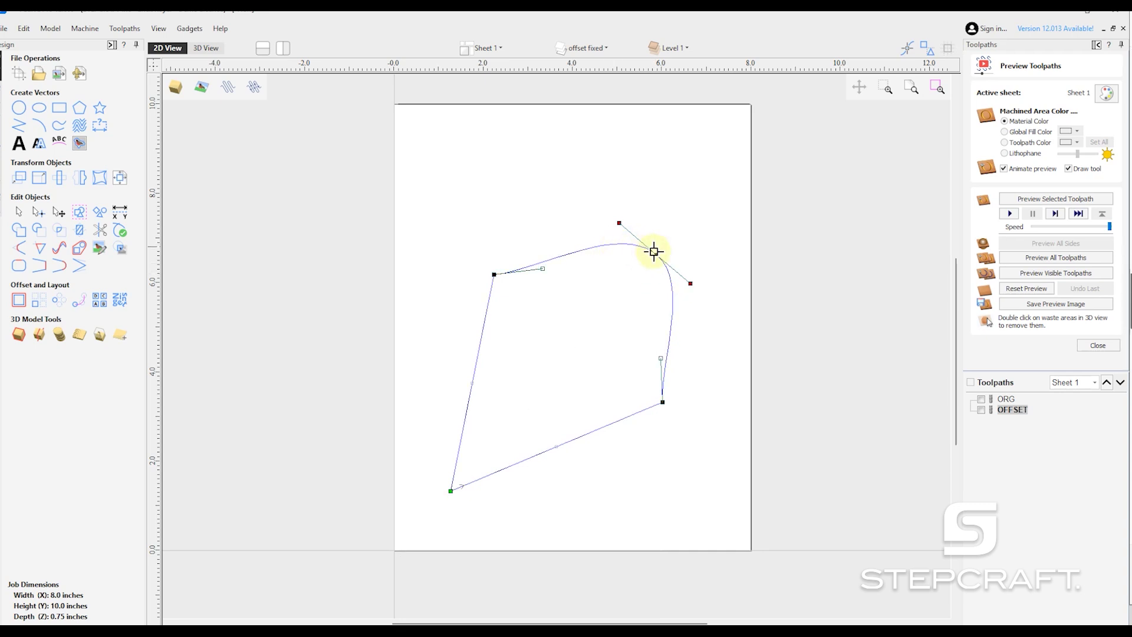
mouse_move(691, 282)
left_mouse_down()
mouse_move(706, 295)
mouse_move(683, 277)
mouse_move(702, 258)
mouse_move(702, 278)
left_mouse_up()
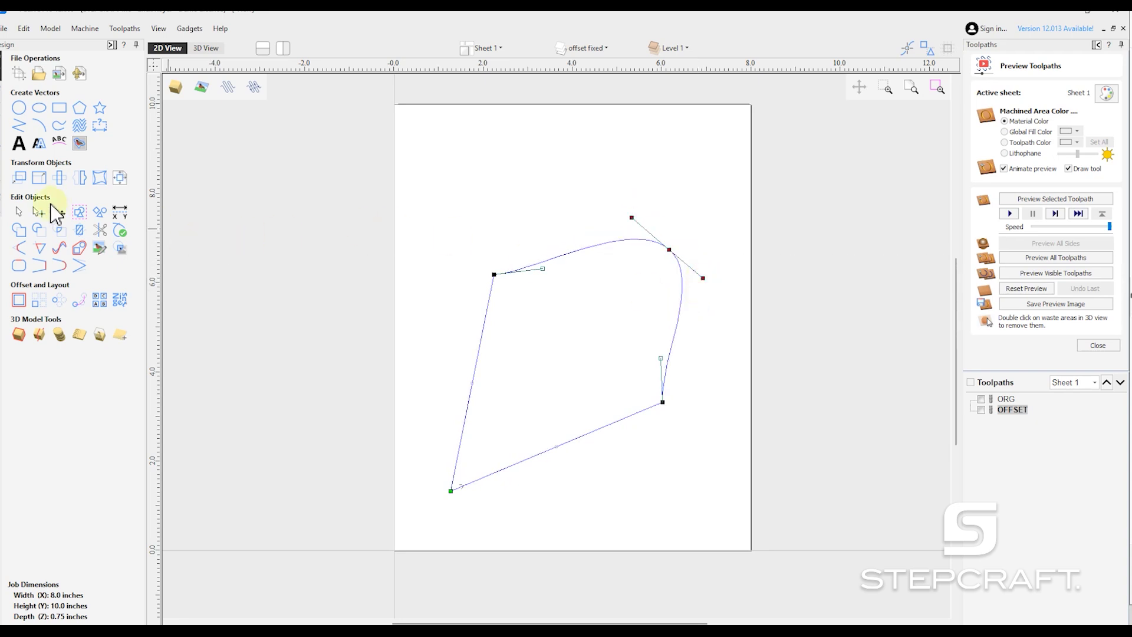
left_click(19, 211)
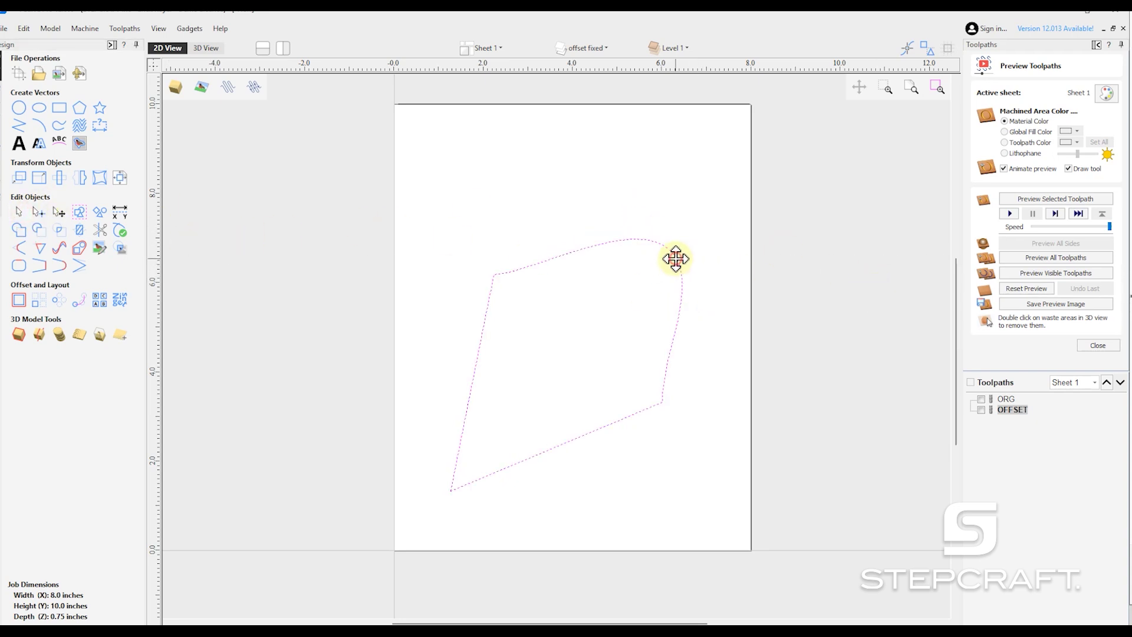
key("n")
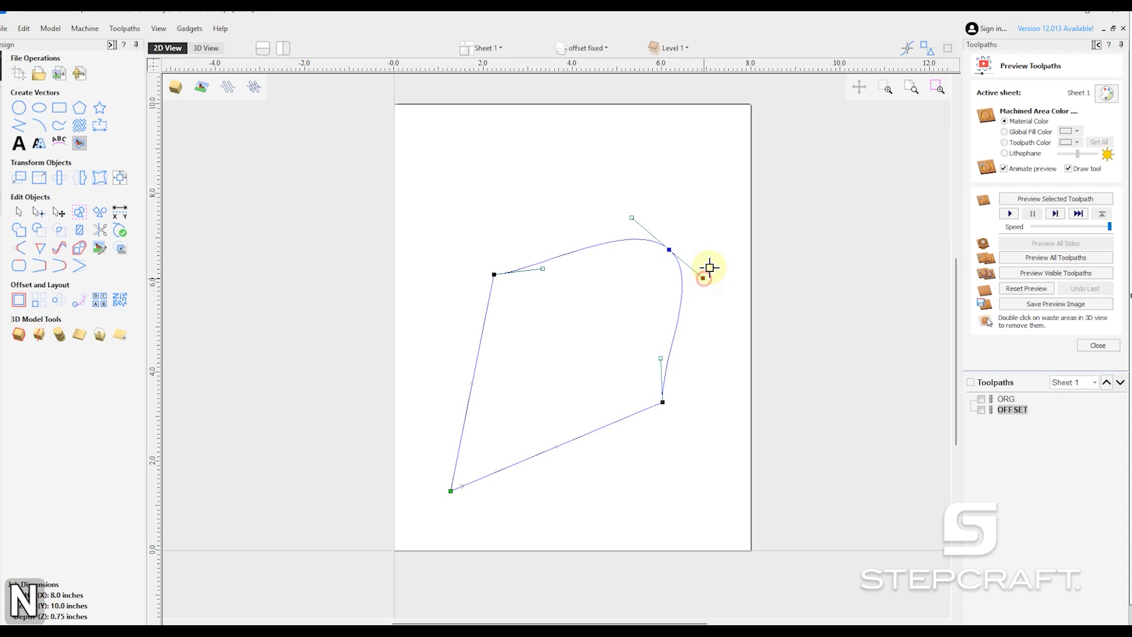
mouse_move(705, 275)
left_mouse_down()
mouse_move(713, 249)
mouse_move(712, 324)
mouse_move(710, 285)
left_mouse_up()
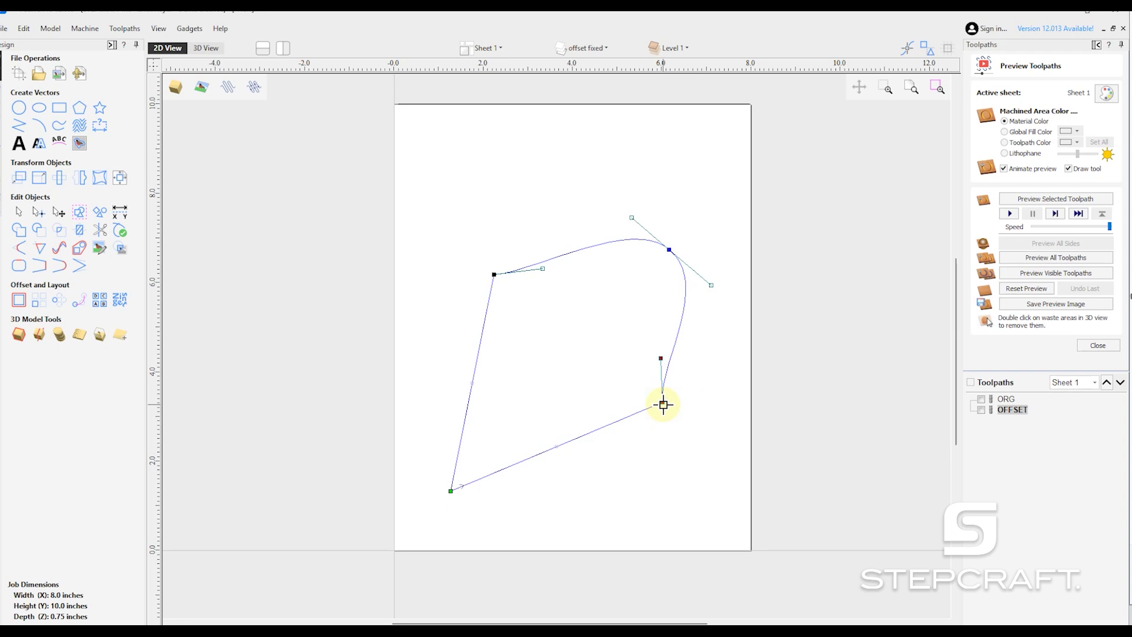
Smooth the lower-right, upper-left and lower-left nodes so that the whole outline is curved.
key("s")
left_click(494, 274)
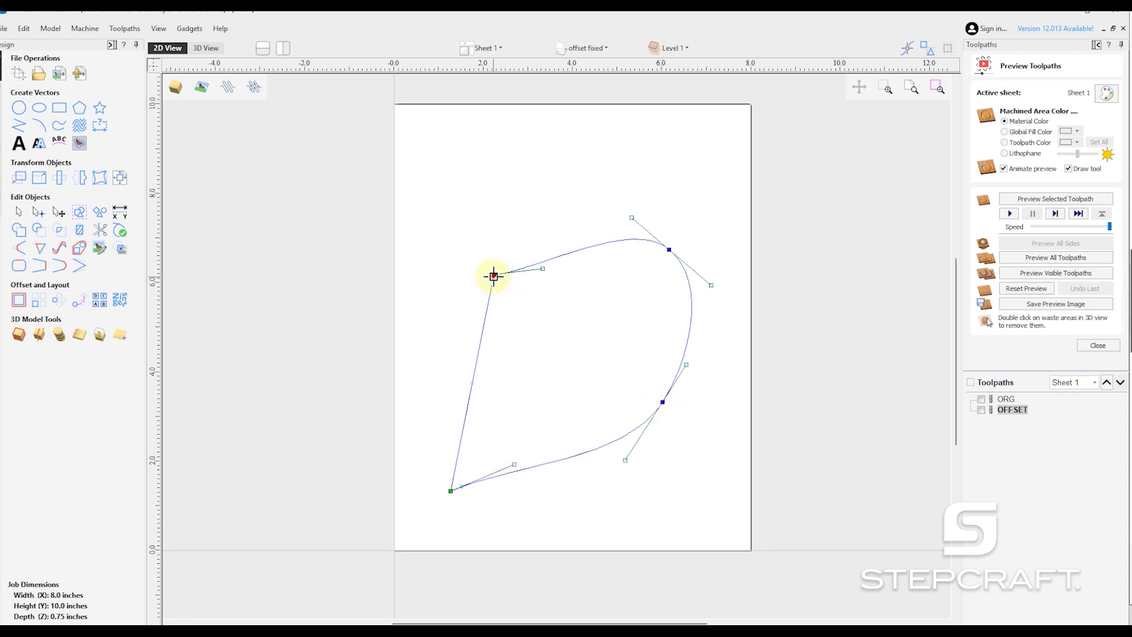
key("s")
left_click(450, 491)
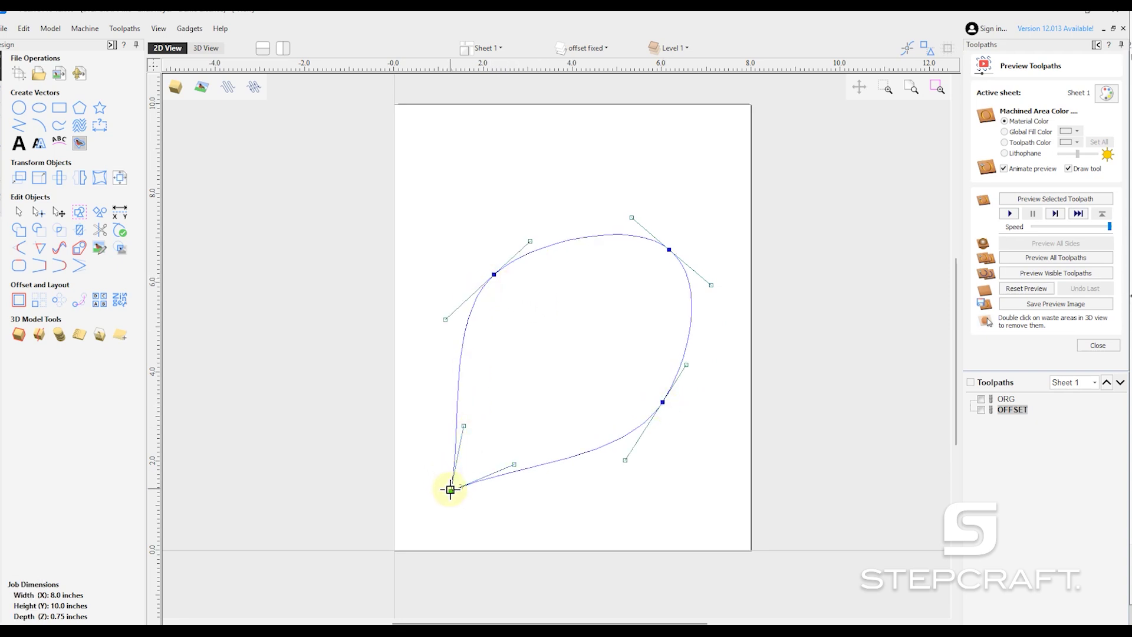
key("s")
Move the lower-left node inward and adjust the control handles there and at the upper-left node to round the outline.
left_click_drag(451, 491, 487, 466)
left_click_drag(539, 507, 609, 495)
left_click_drag(445, 319, 436, 338)
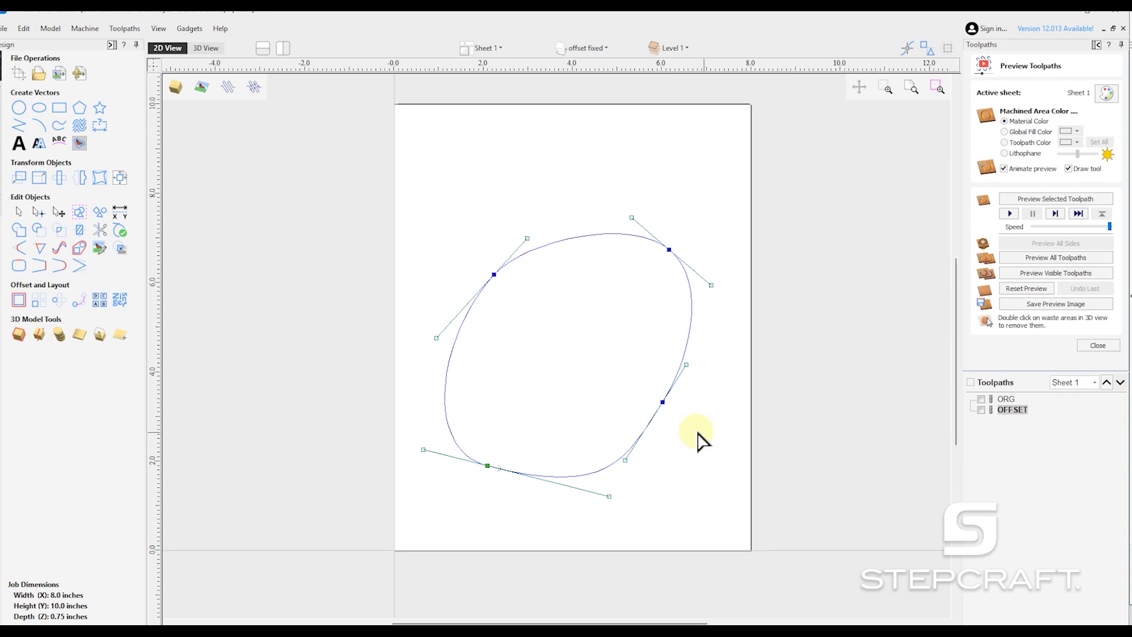
Make the offset layer active and offset the closed curve outwards by 0.001 inches onto it.
left_click(676, 446)
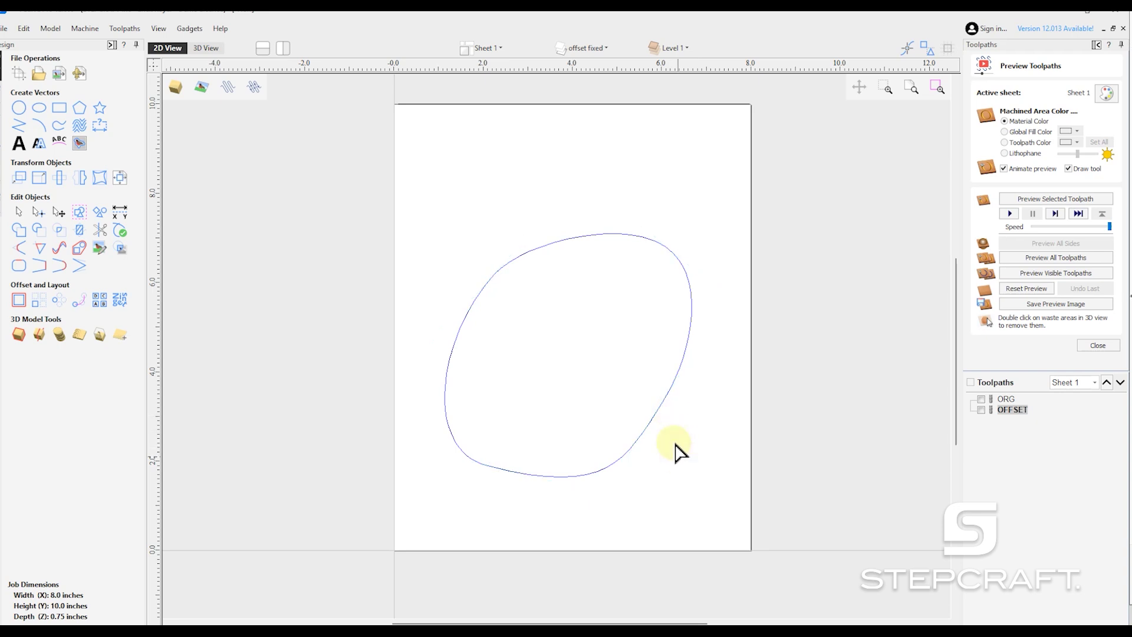
left_click(653, 422)
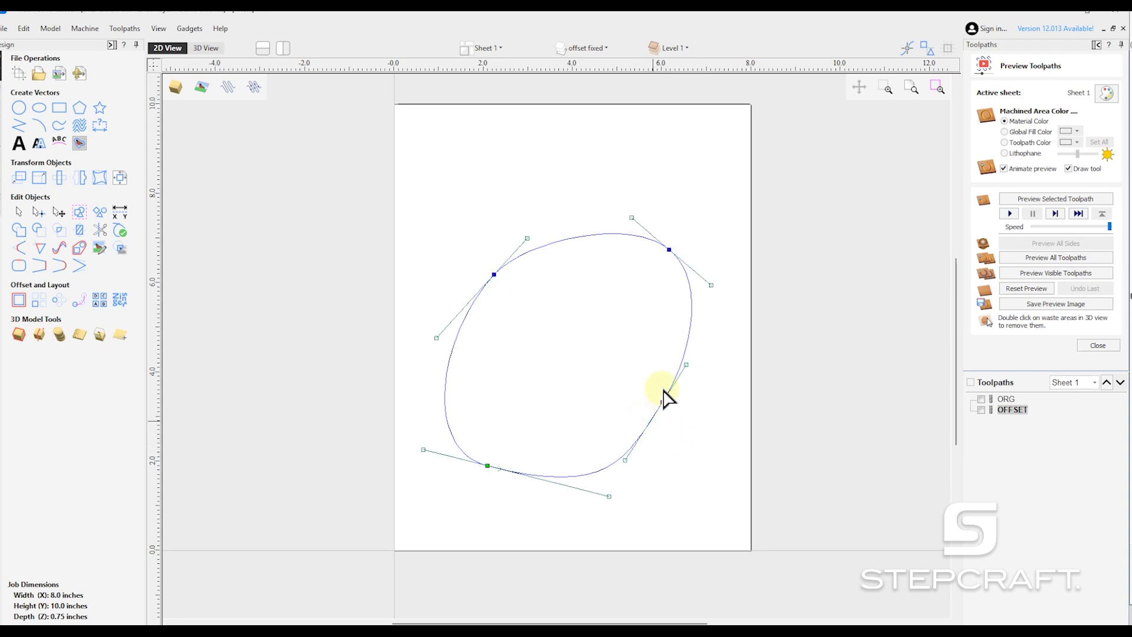
left_click(697, 337)
left_click(692, 326)
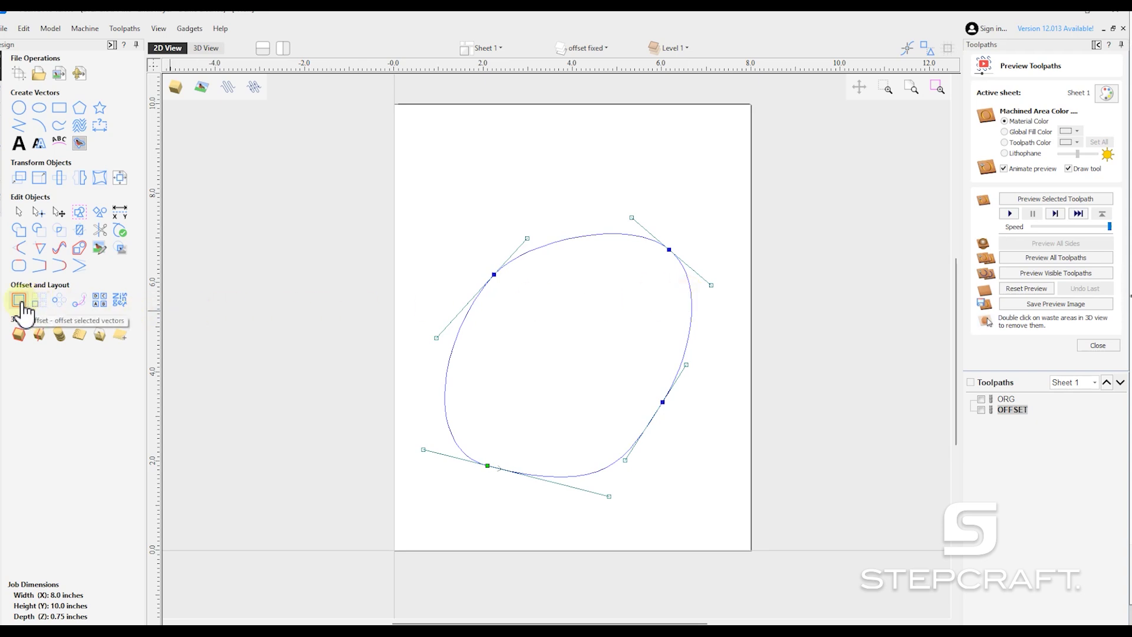
left_click(578, 52)
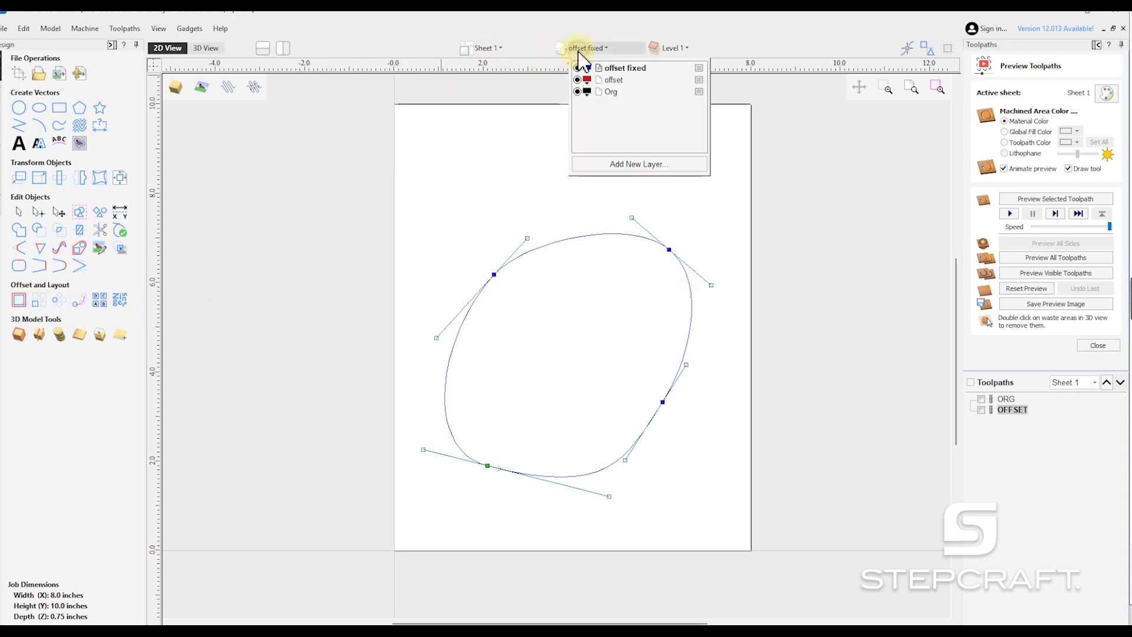
left_click(613, 81)
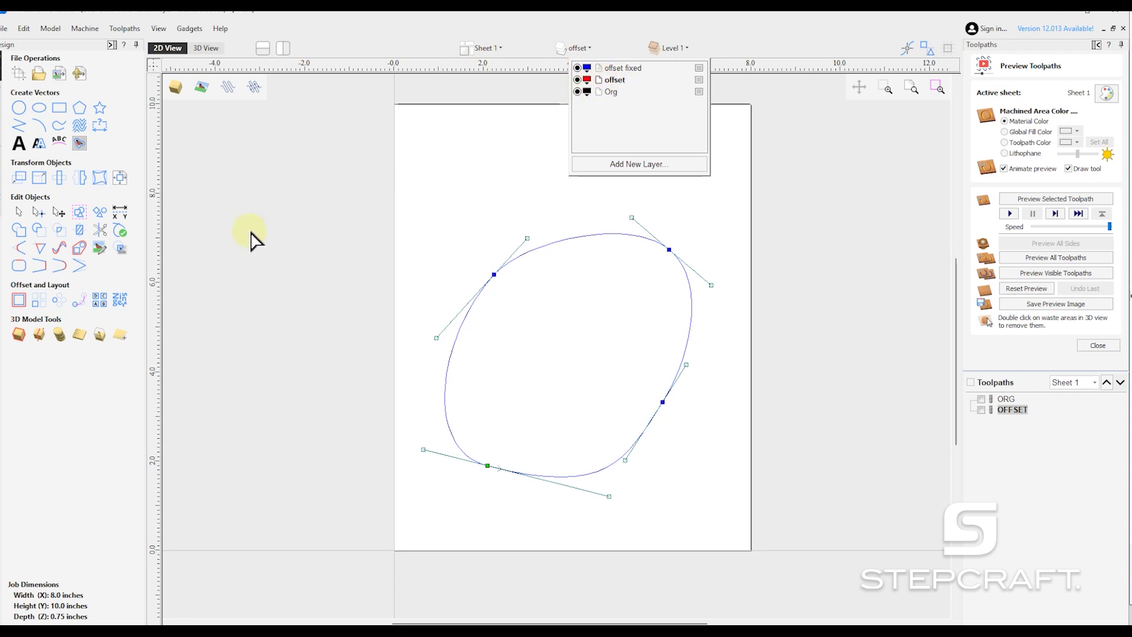
left_click(20, 300)
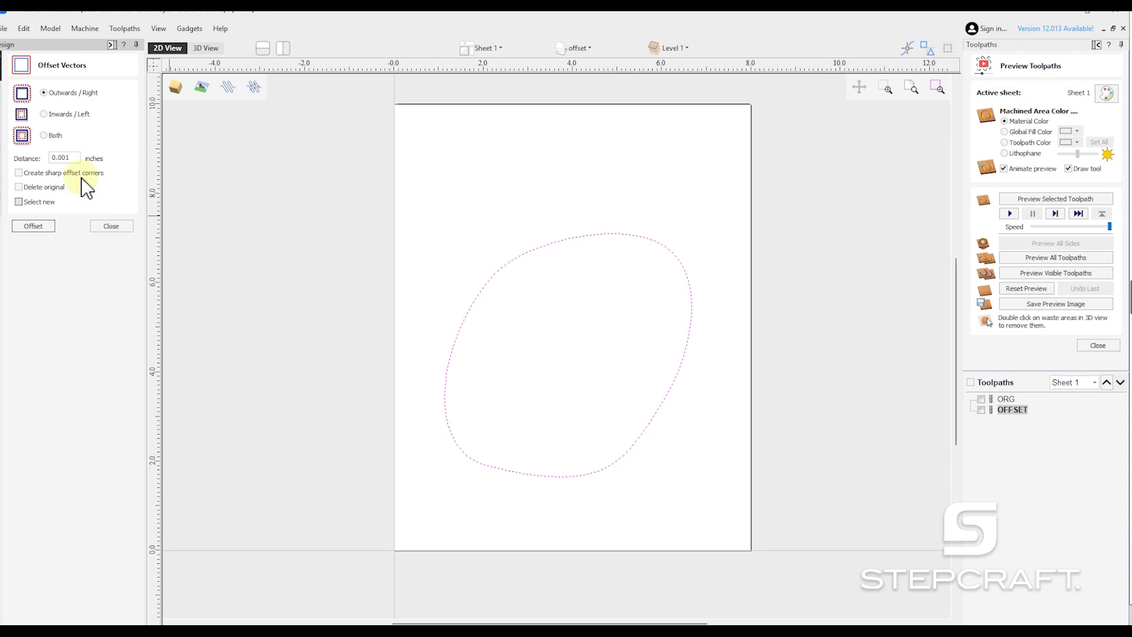
left_click(36, 227)
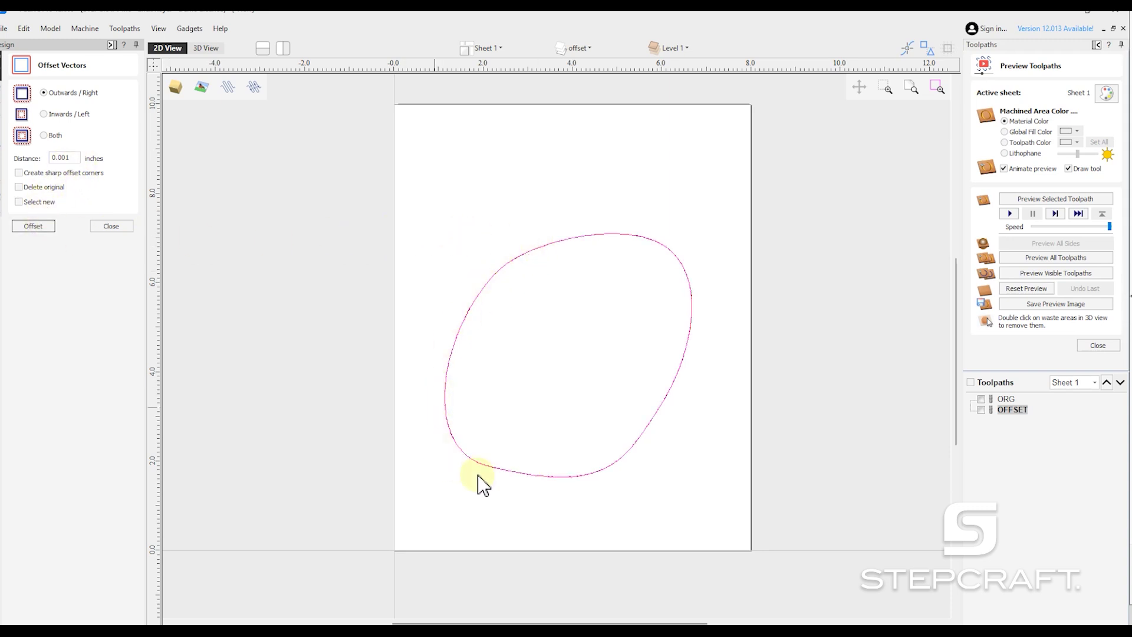
Show only the offset layer and examine the node distribution along the offset curve in node editing.
left_click(579, 48)
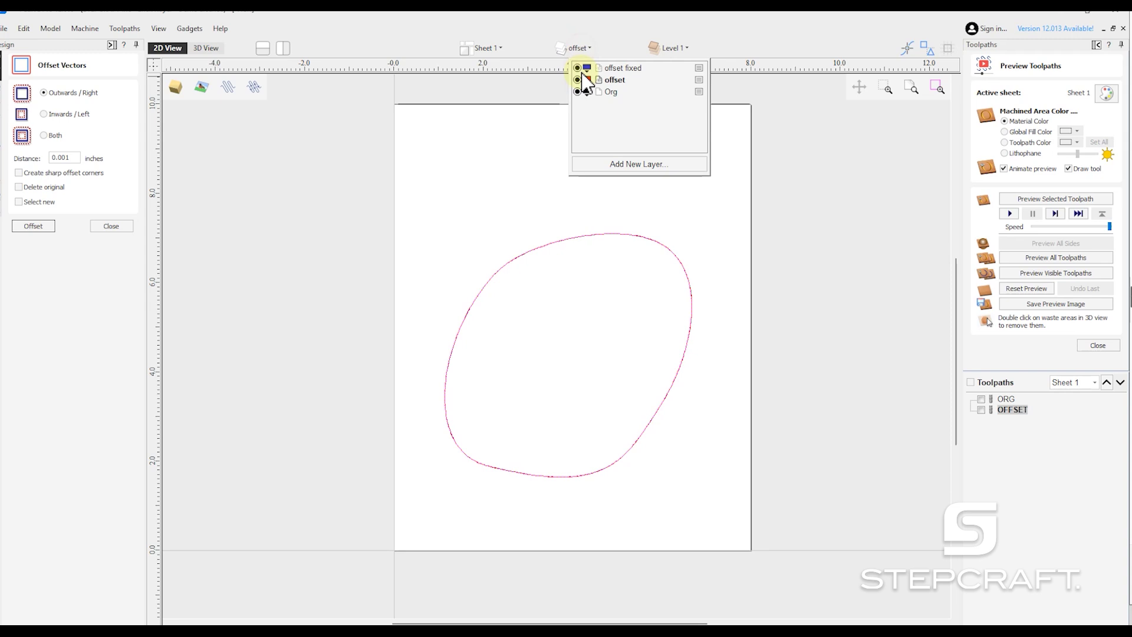
left_click(559, 243)
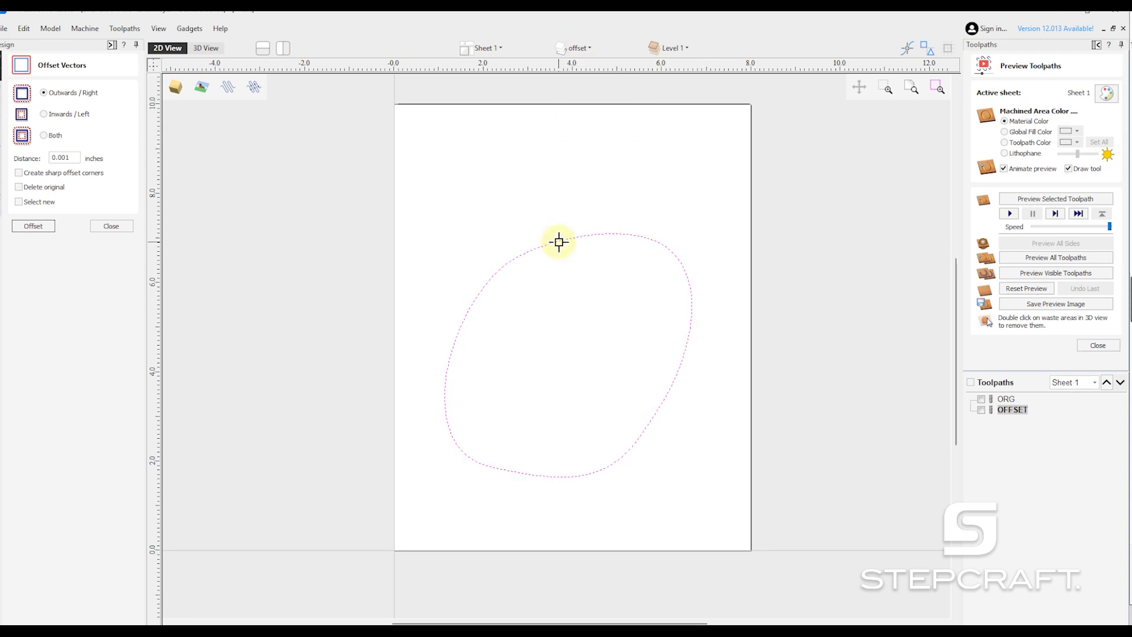
key("n")
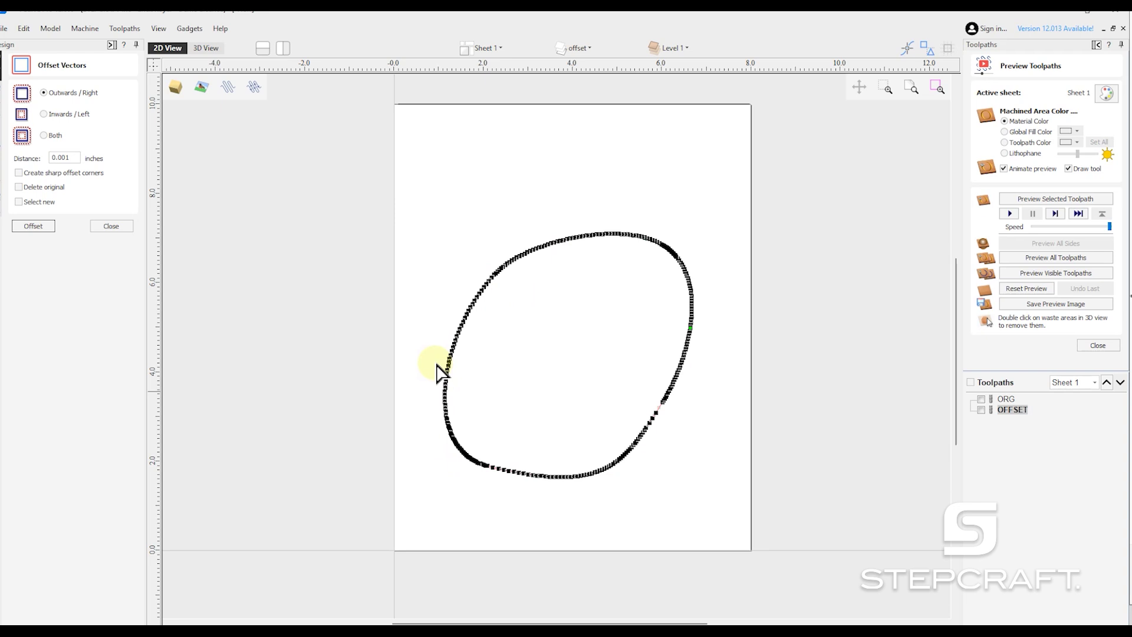
scroll(536, 265, "up", 6)
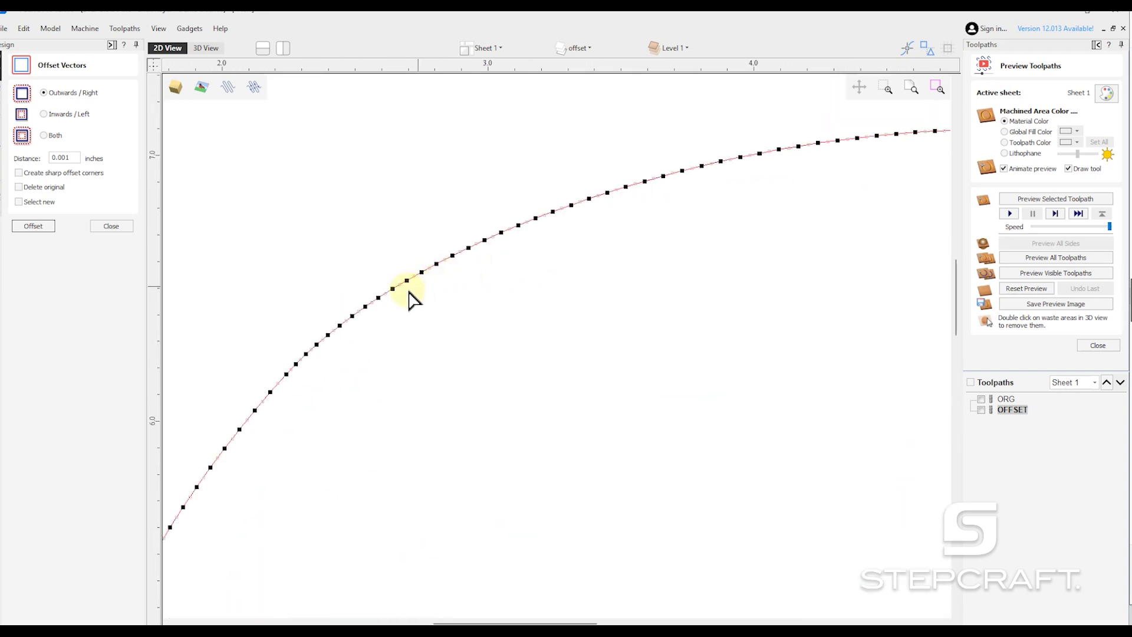
scroll(385, 311, "down", 2)
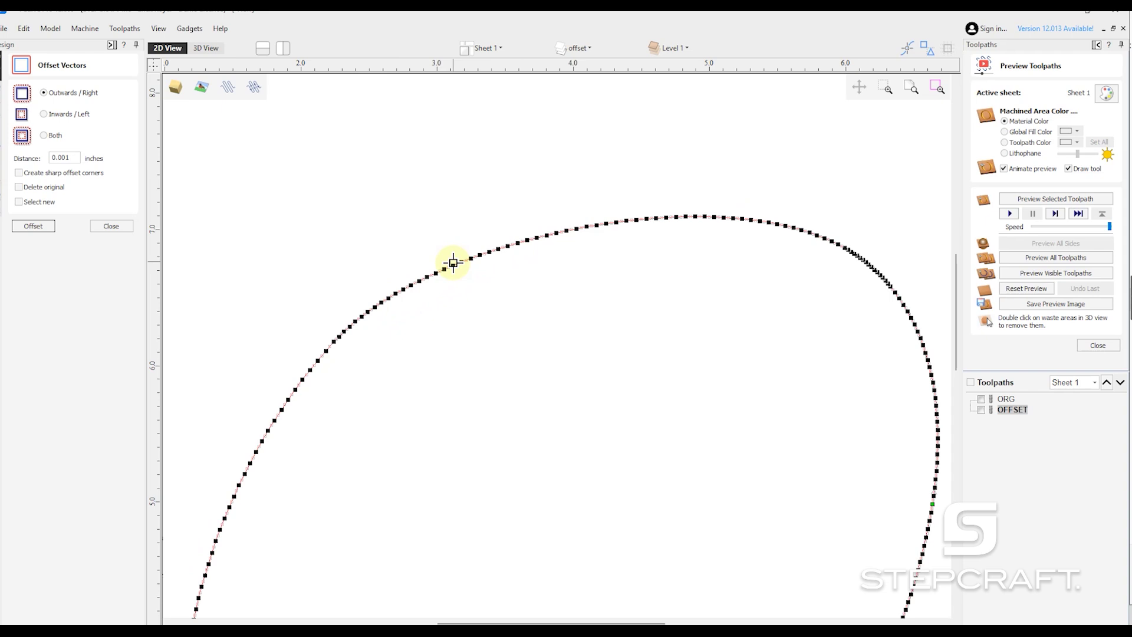
scroll(451, 309, "down", 1)
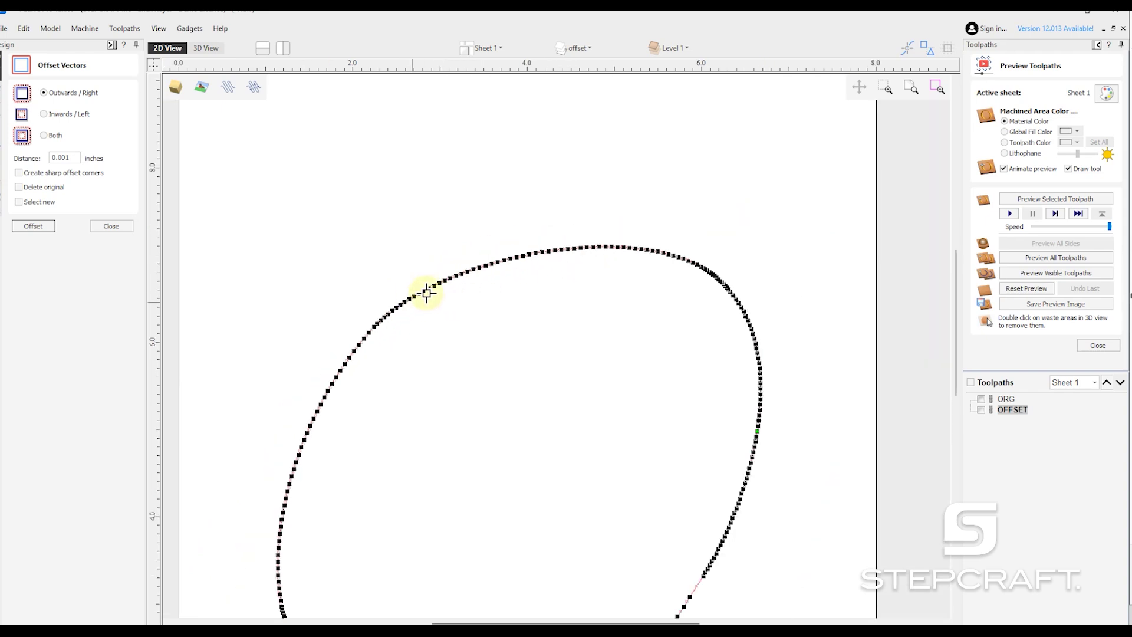
scroll(426, 293, "up", 2)
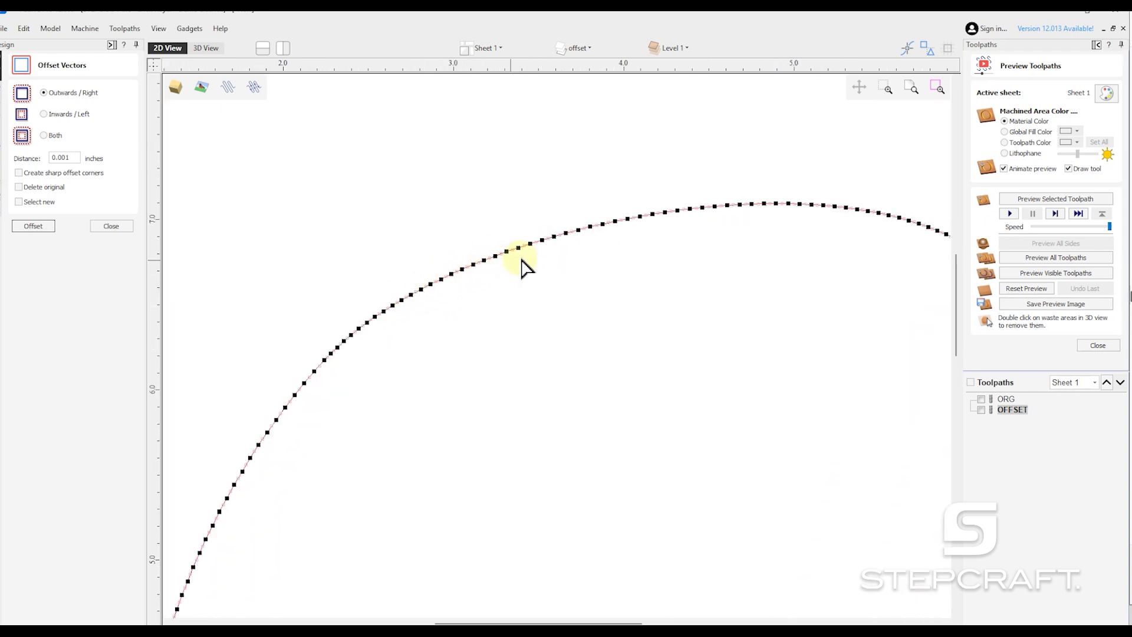
scroll(531, 260, "down", 1)
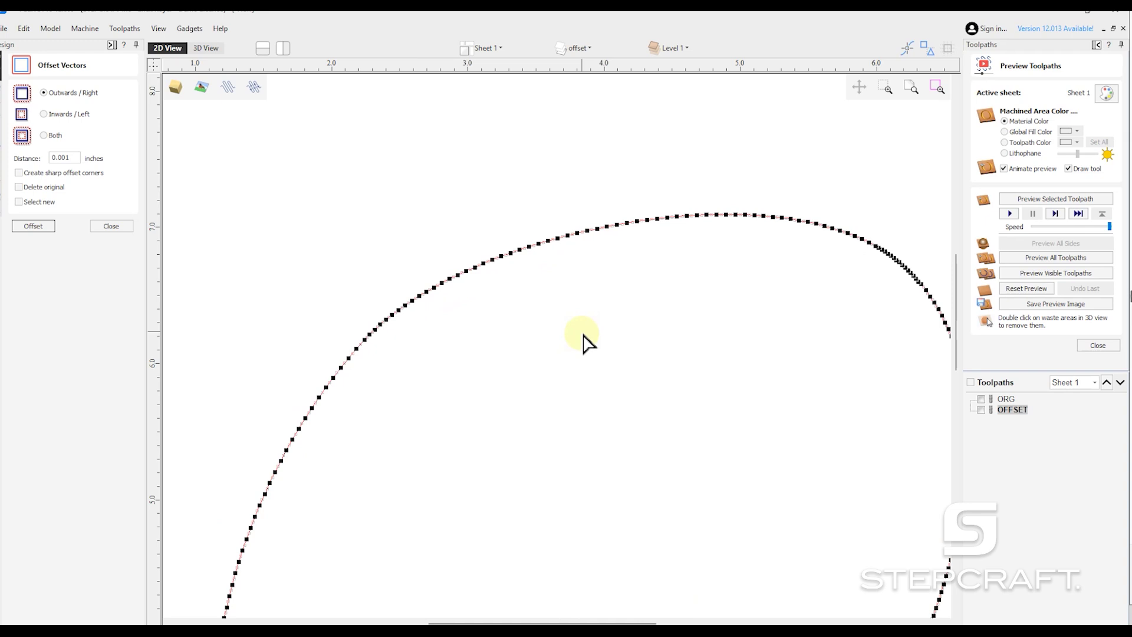
scroll(599, 405, "down", 3)
middle_click_drag(599, 404, 666, 430)
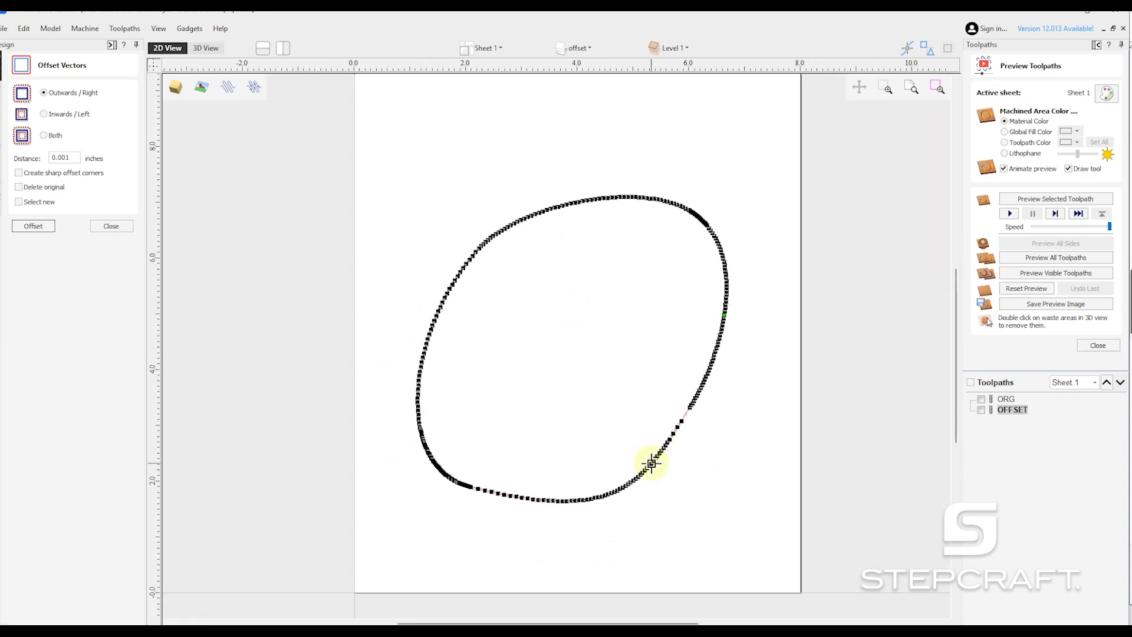
Hide the offset and Org layers, and make the offset fixed layer visible and active.
left_click(586, 47)
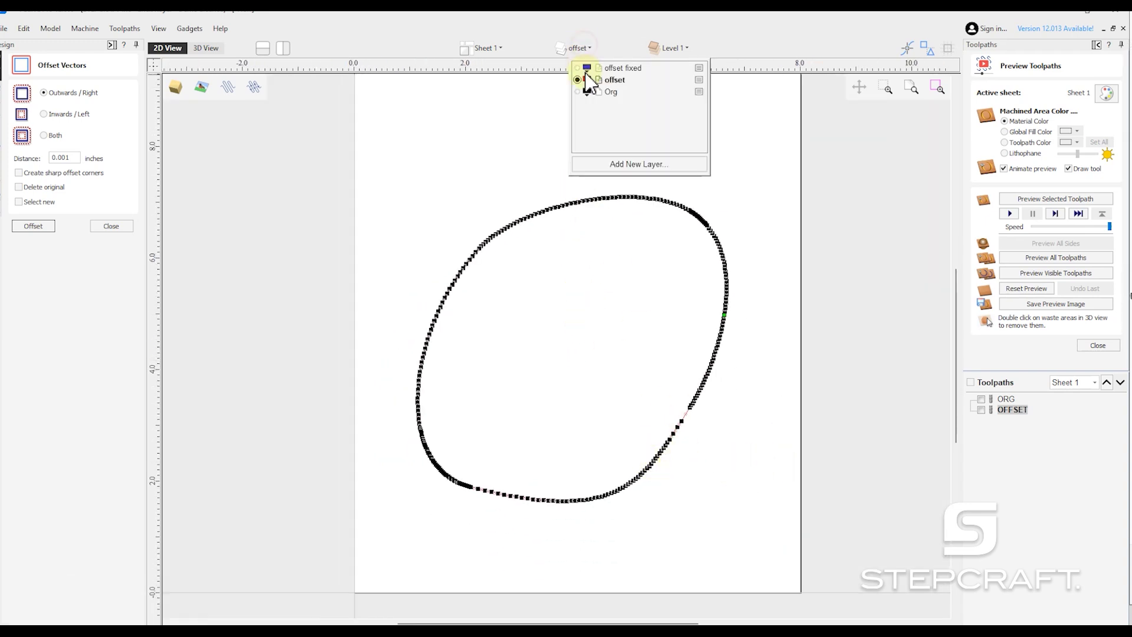
left_click(579, 80)
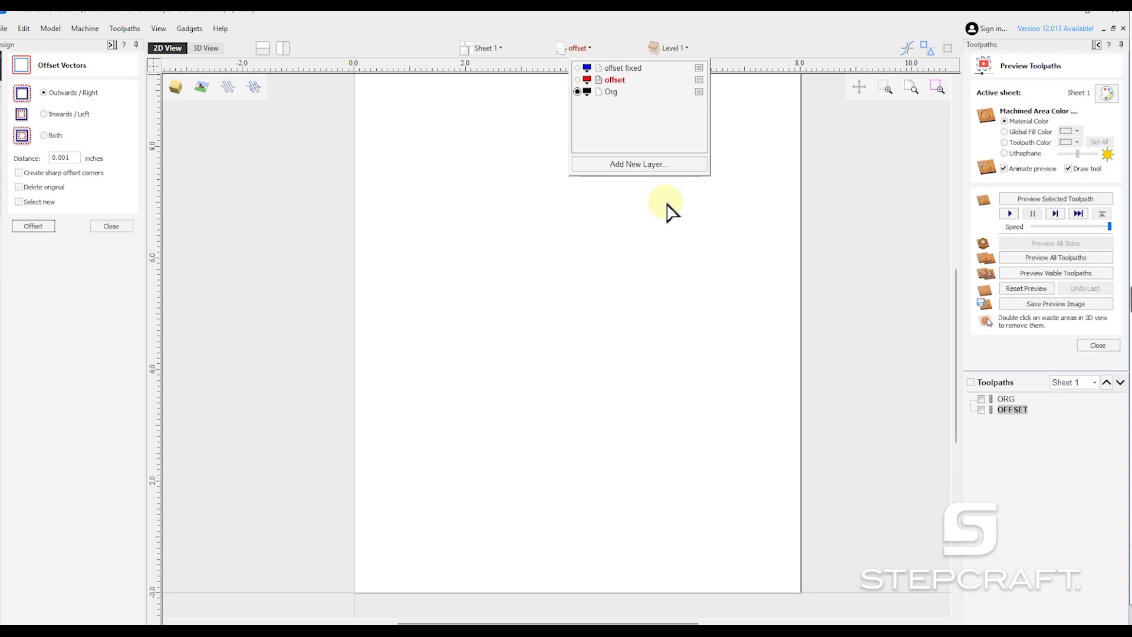
left_click(591, 90)
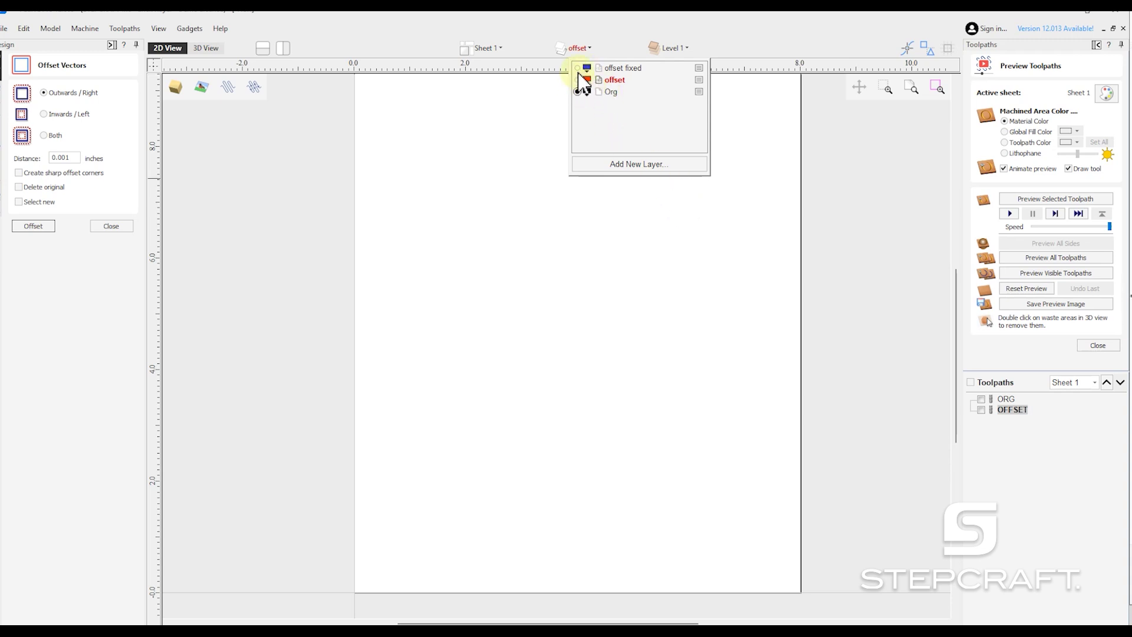
left_click(578, 67)
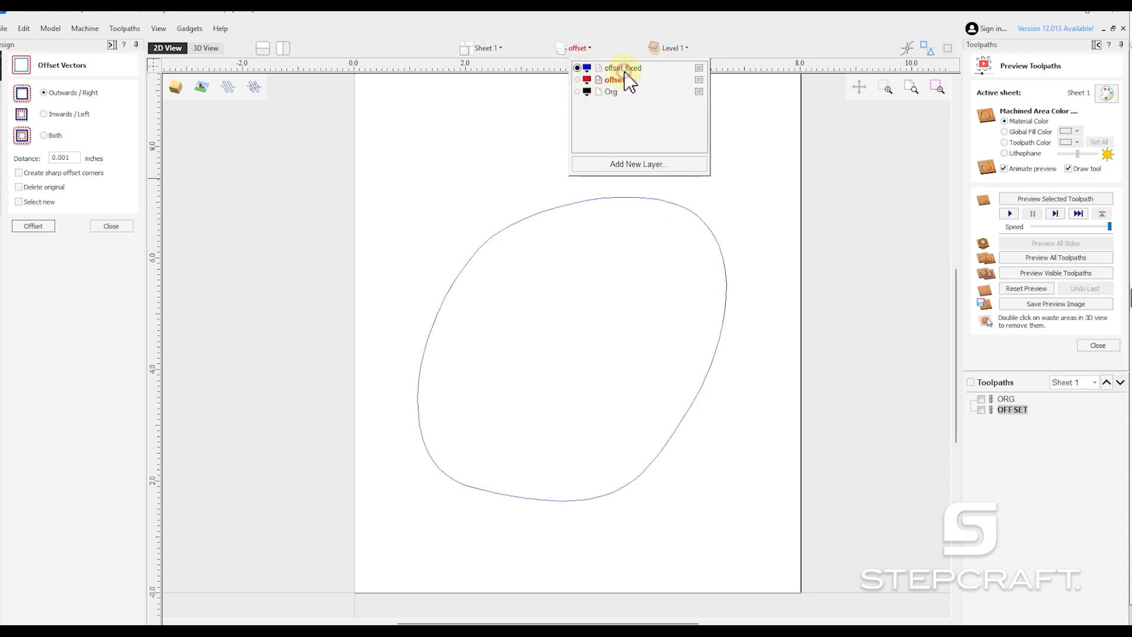
left_click(662, 200)
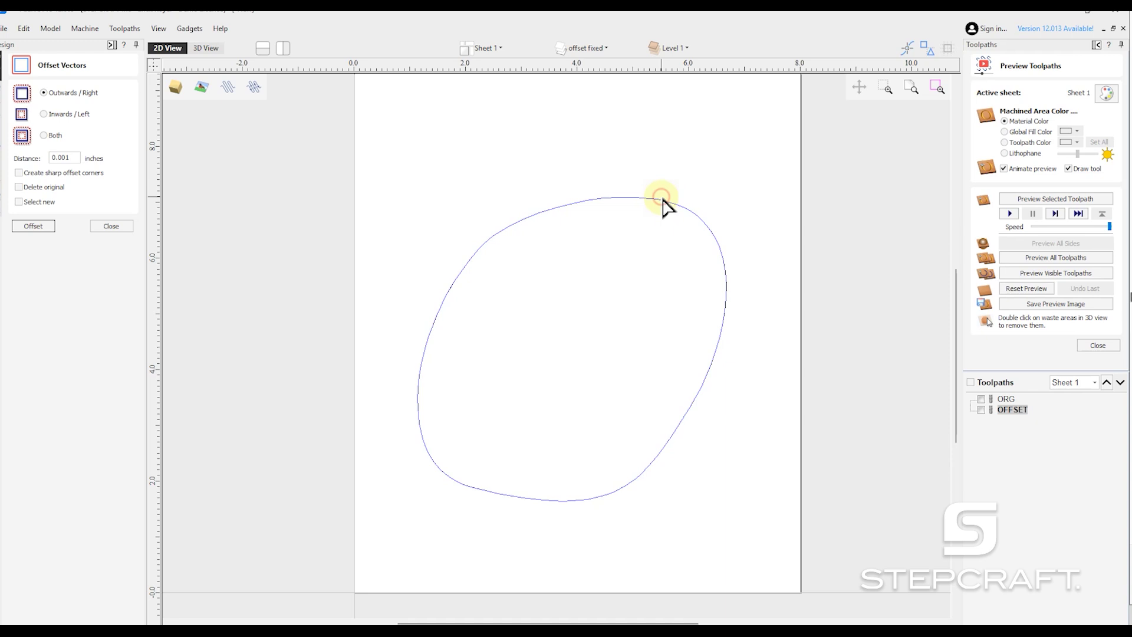
Display the nodes and control handles of the closed curve on the offset fixed layer.
left_click(661, 199)
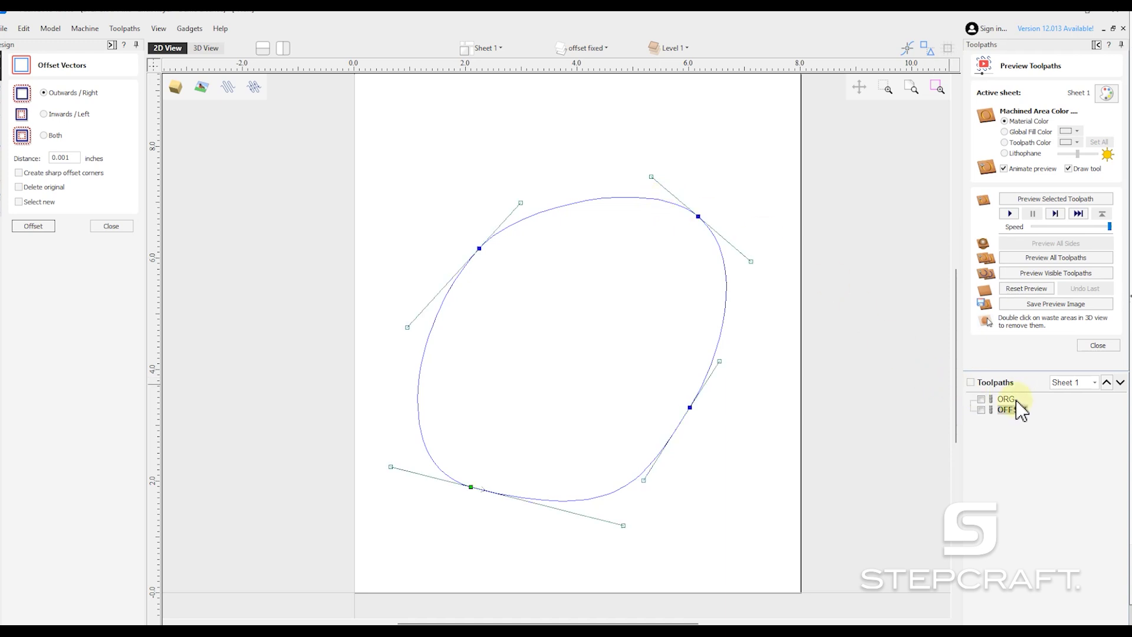
key("Escape")
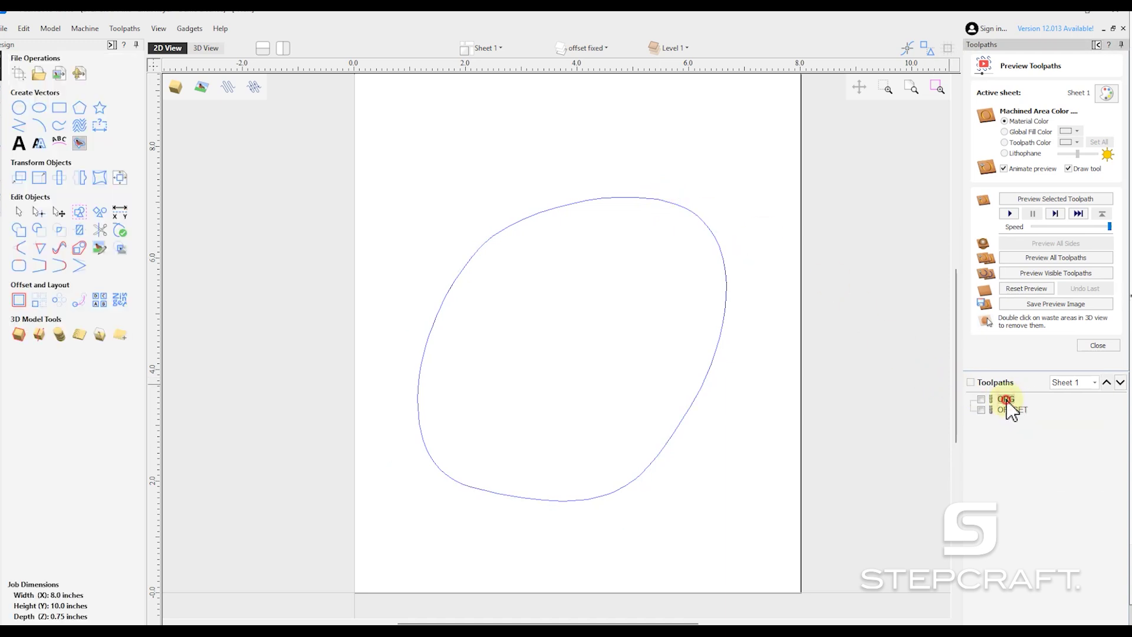
Open the ORG profile toolpath for editing and review the feeds and speeds of its End Mill (1/4") tool.
double_click(1007, 404)
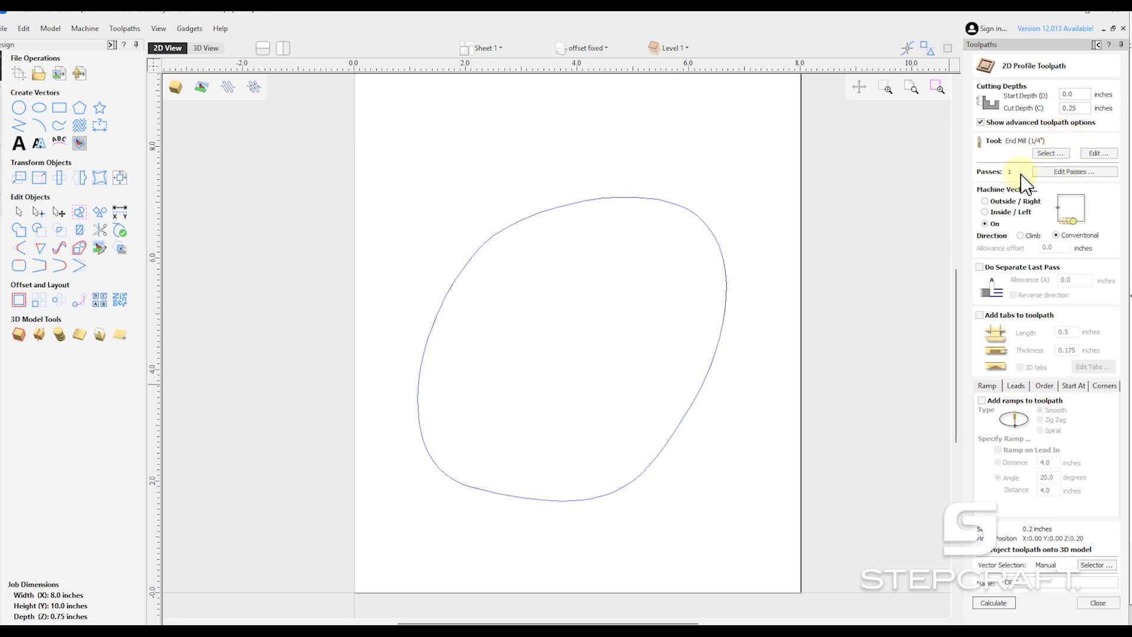
left_click(1094, 155)
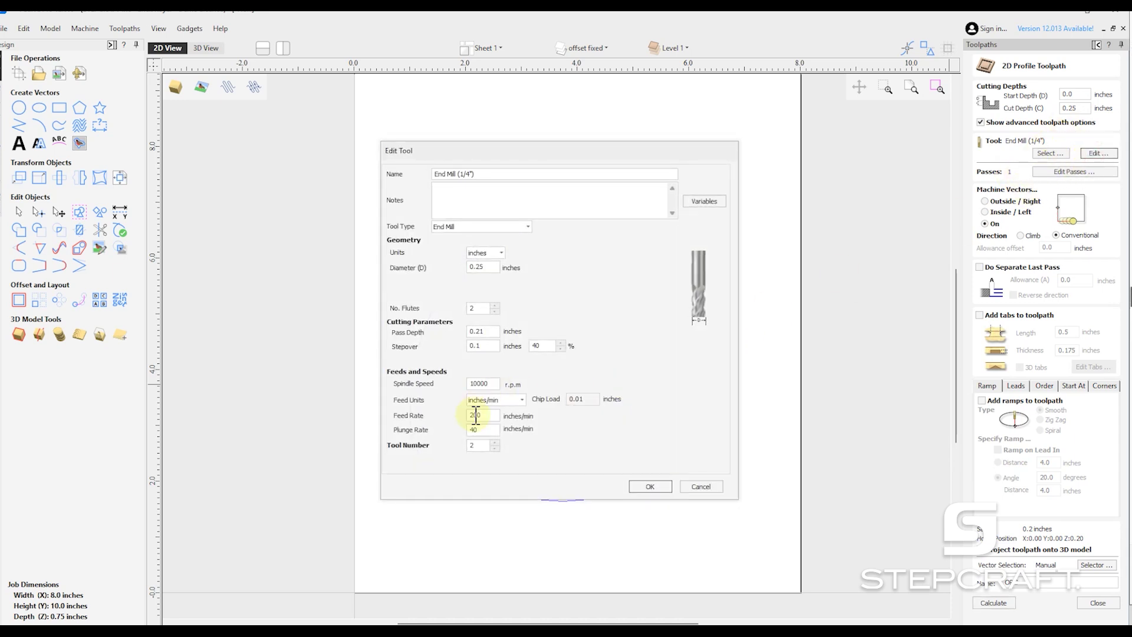
left_click(646, 487)
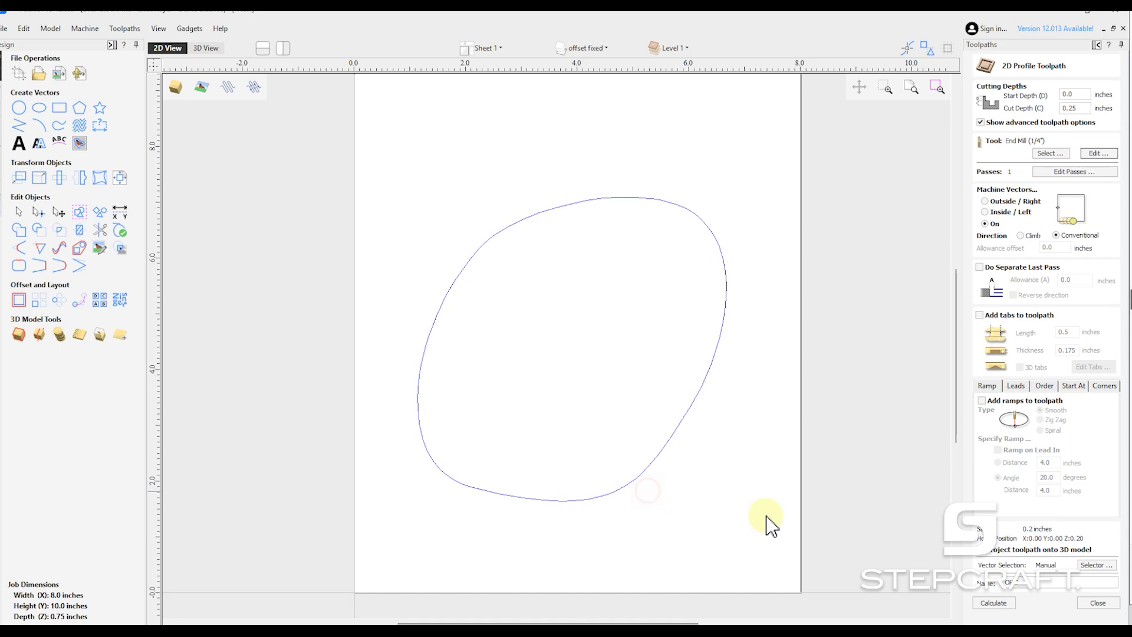
Calculate the ORG profile toolpath on the closed curve of the offset fixed layer.
left_click(993, 603)
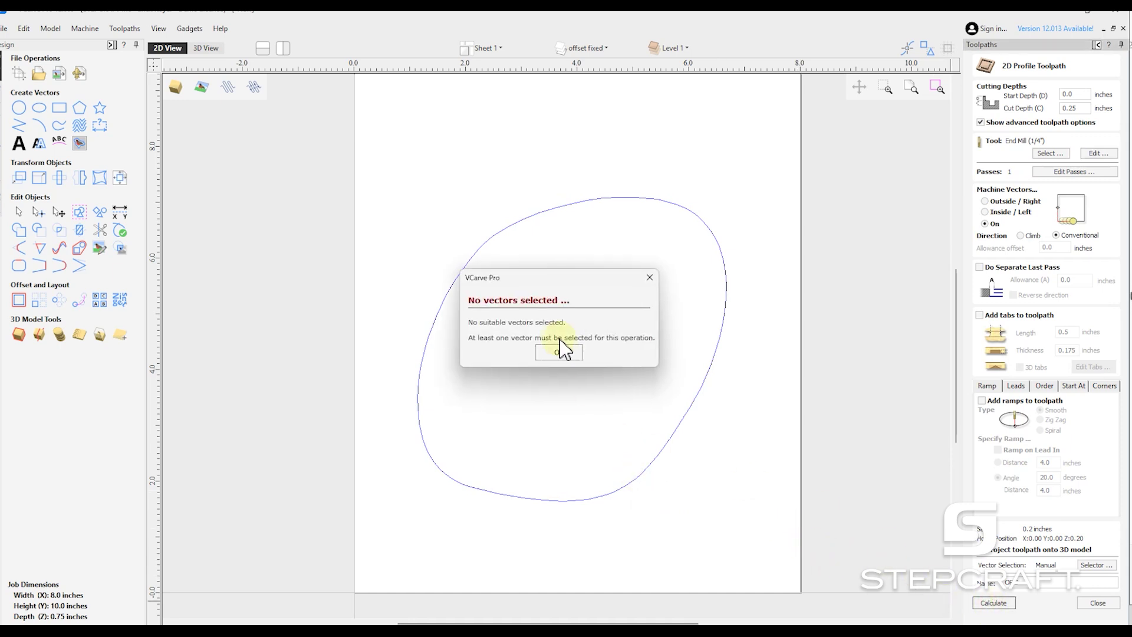
left_click(559, 352)
left_click(676, 426)
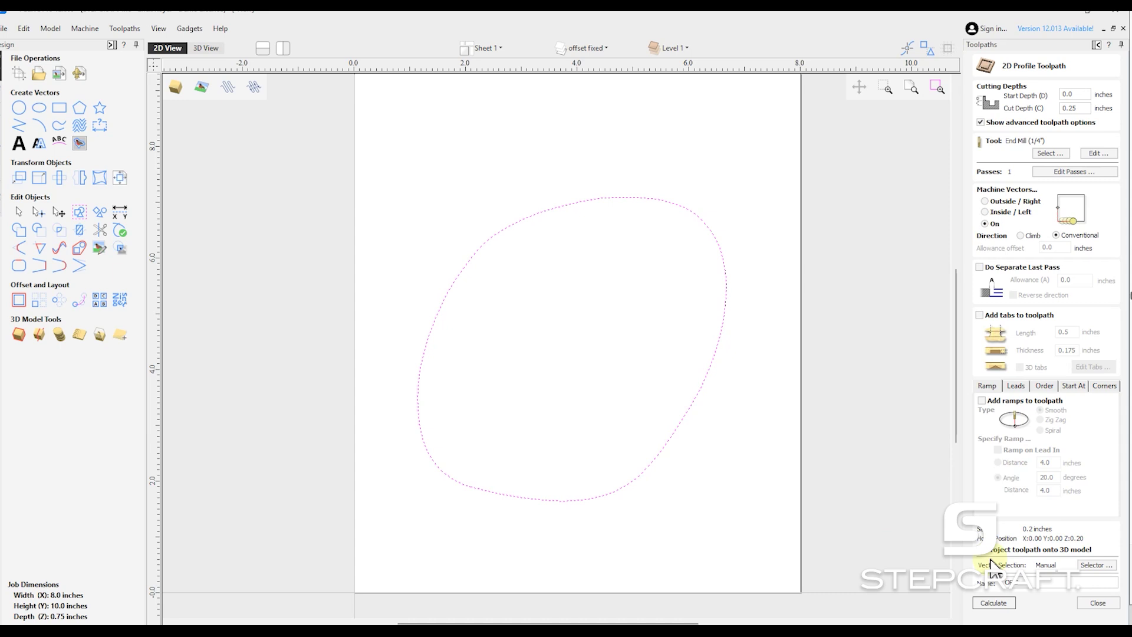
left_click(996, 610)
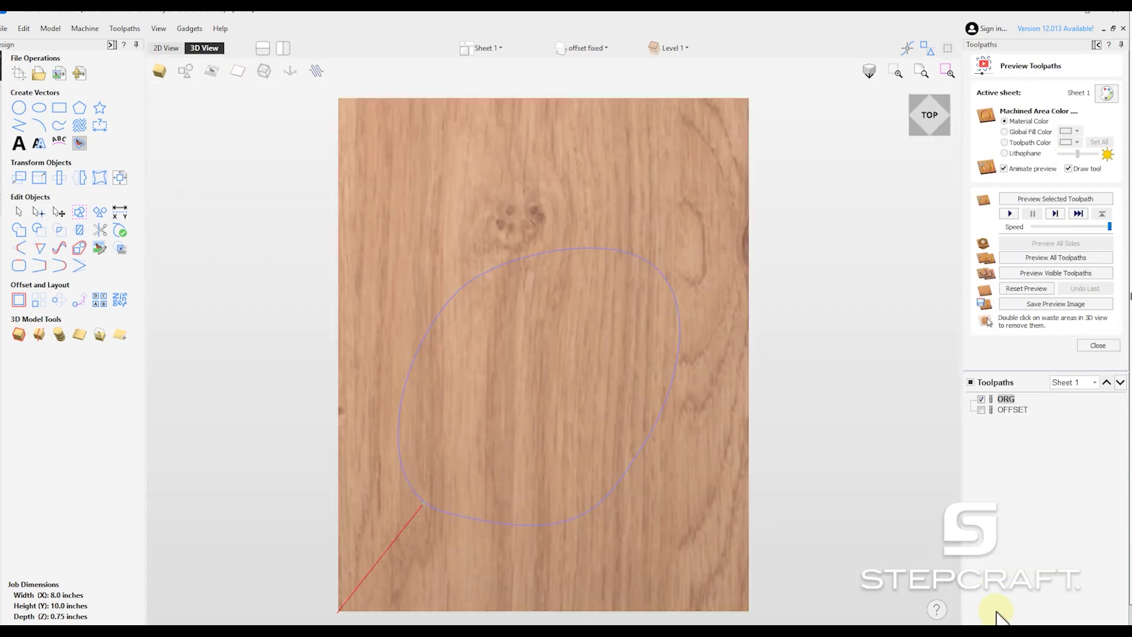
Show only the offset layer in the 2D view and open the OFFSET toolpath for editing with the red curve selected.
left_click(578, 51)
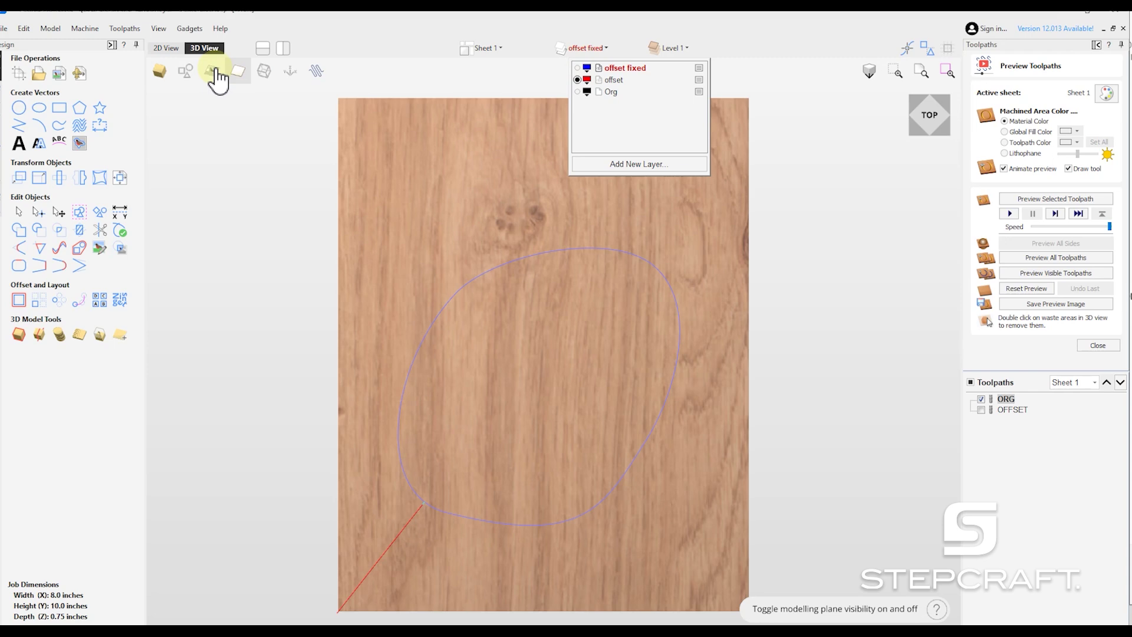
left_click(168, 48)
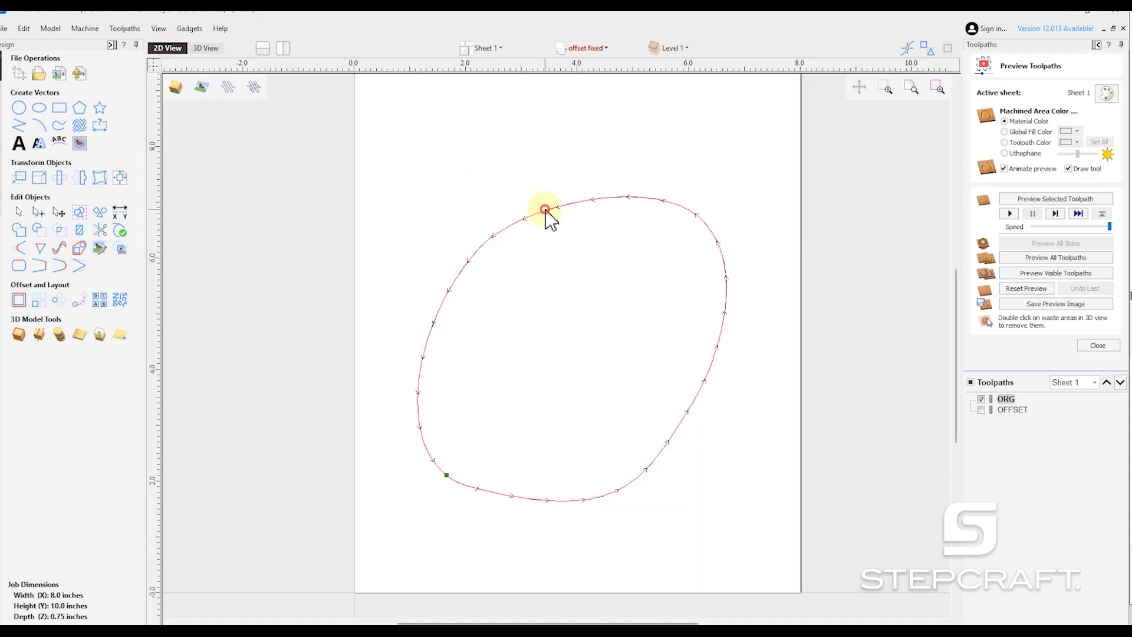
left_click(1011, 409)
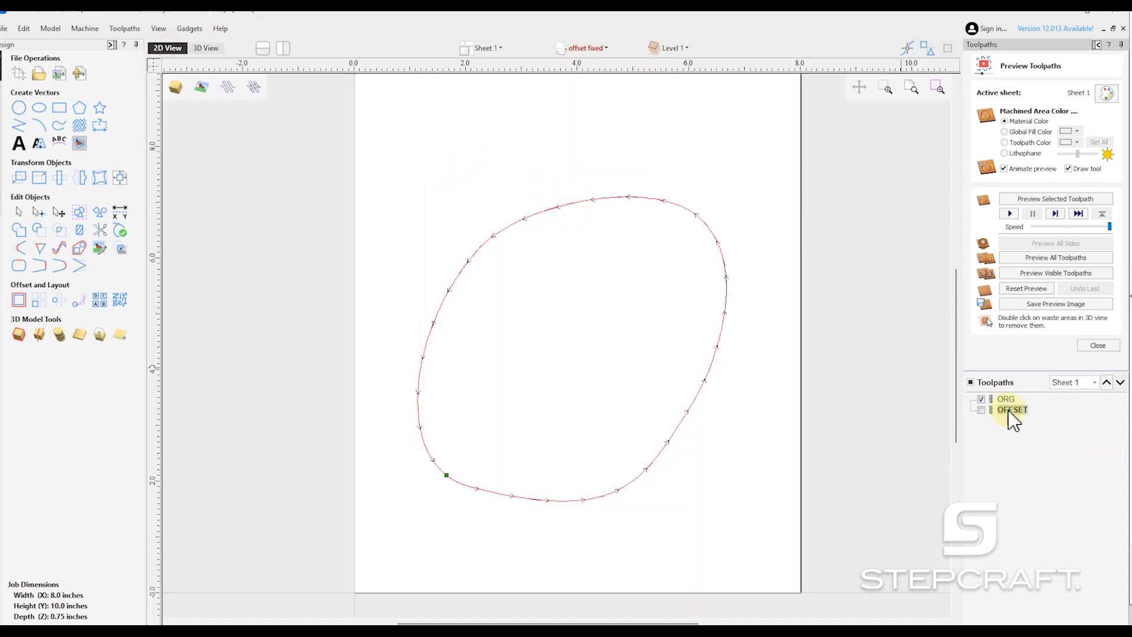
double_click(1012, 410)
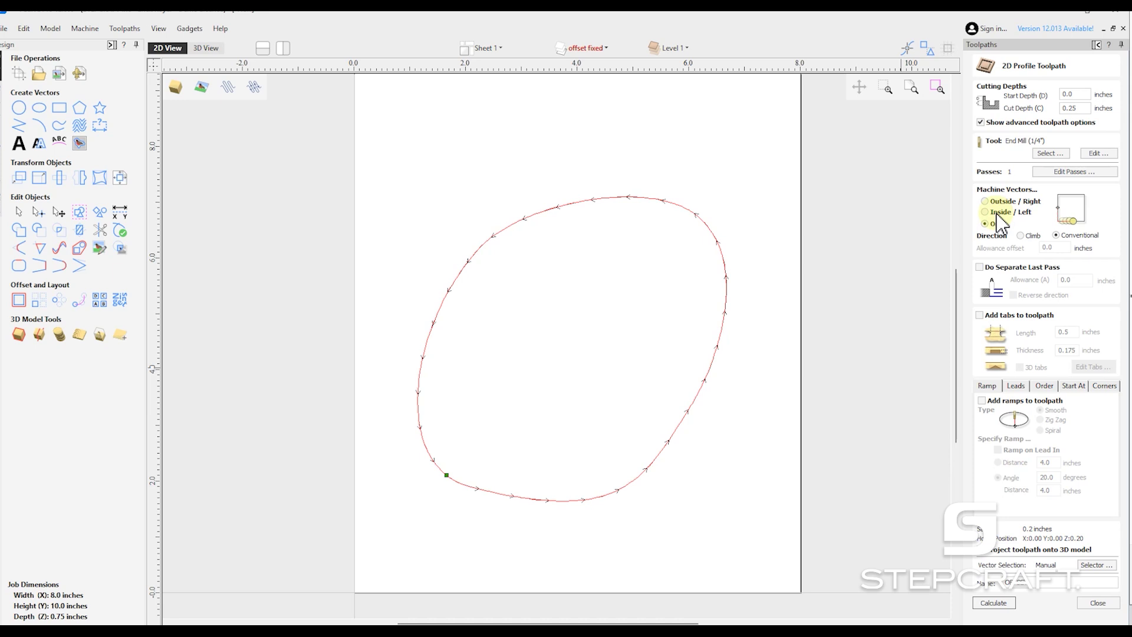
left_click(722, 251)
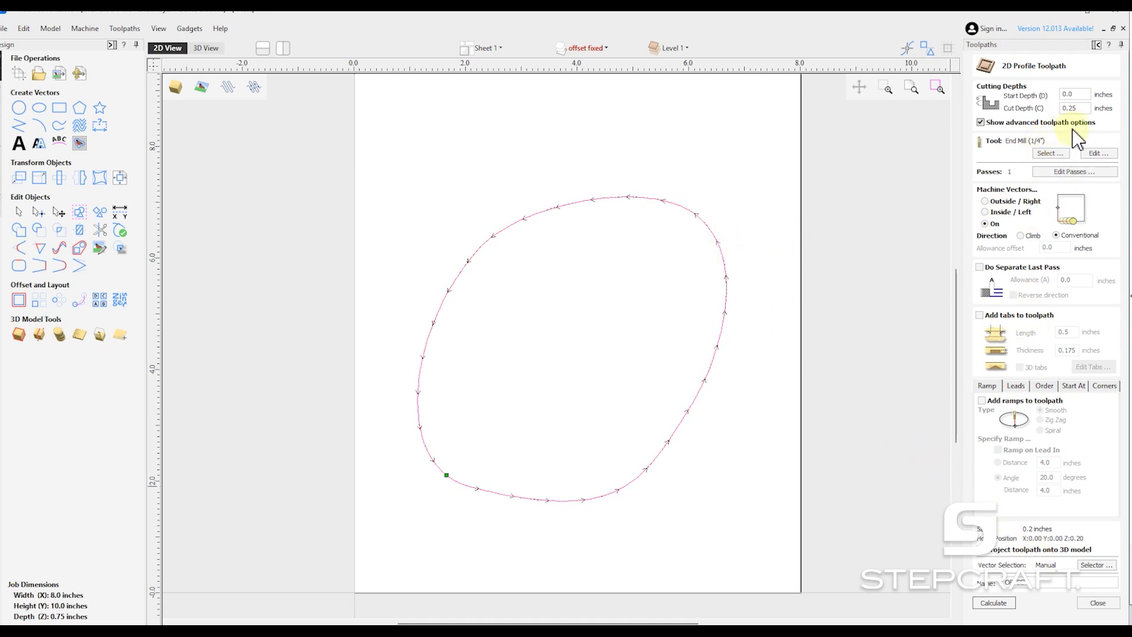
Review the End Mill (1/4") tool settings and calculate the OFFSET profile toolpath on the selected curve.
left_click(1098, 154)
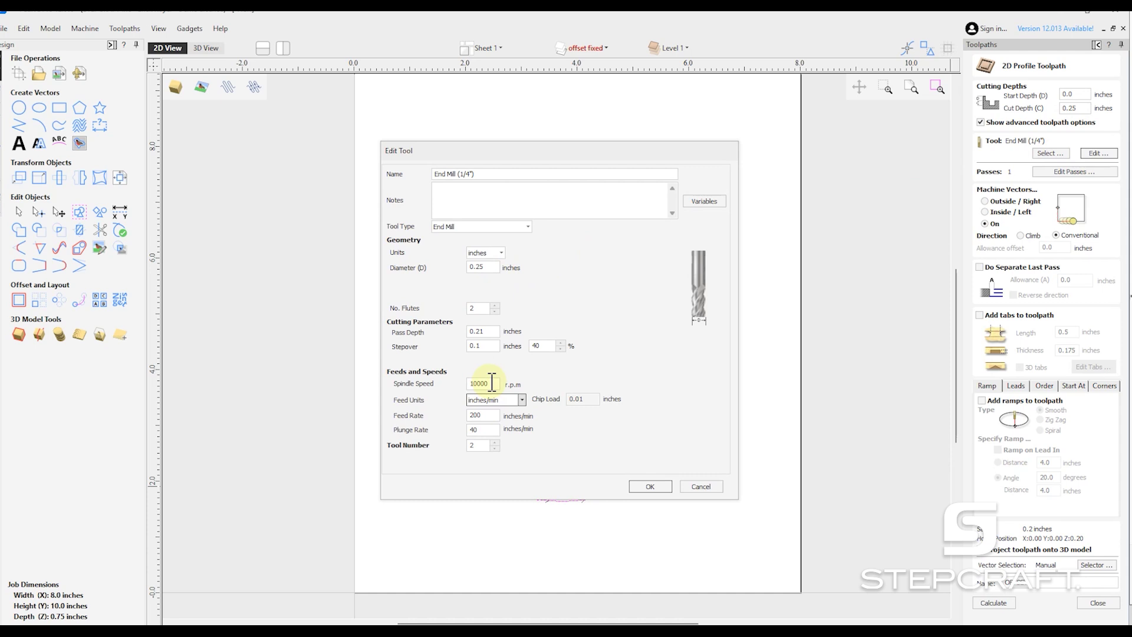
left_click(650, 487)
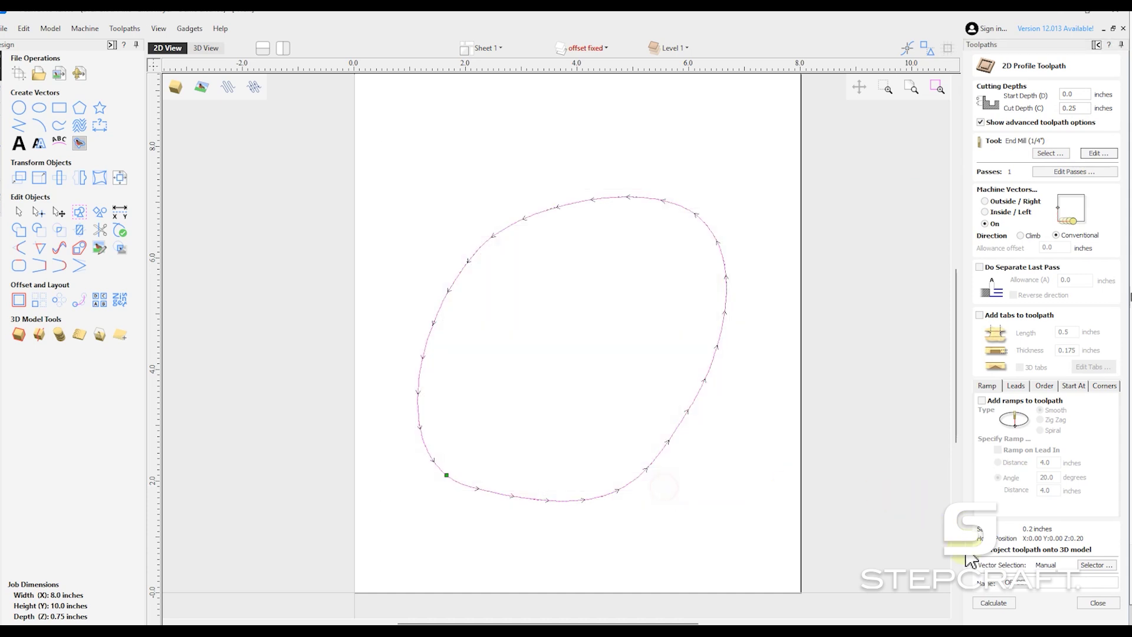
left_click(993, 603)
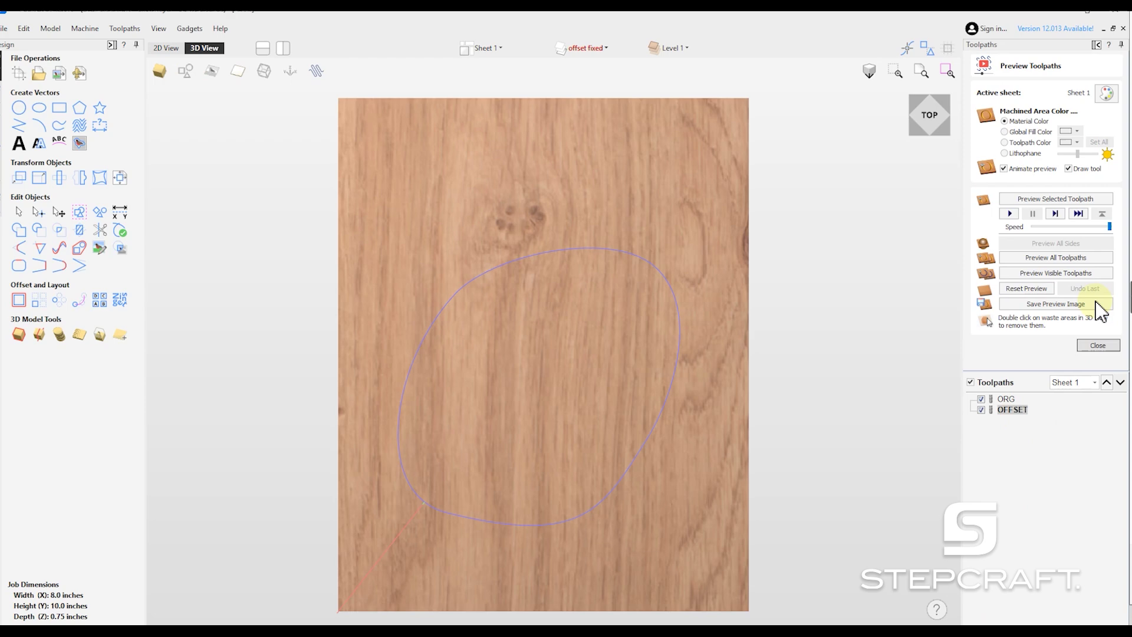
Close the toolpath preview and open the machining time estimates for the calculated toolpaths.
left_click(1097, 345)
left_click(1003, 247)
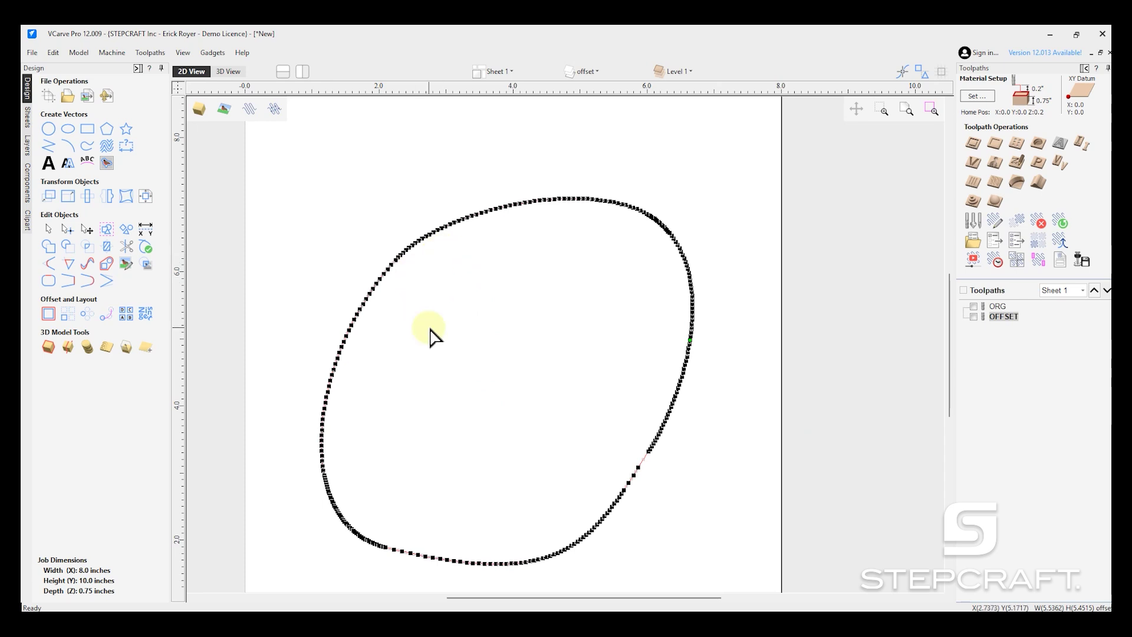
Make the Org layer active and fit Bezier curves to the dense offset vector with a 0.004 inch tolerance, keeping the original vector.
left_click(592, 72)
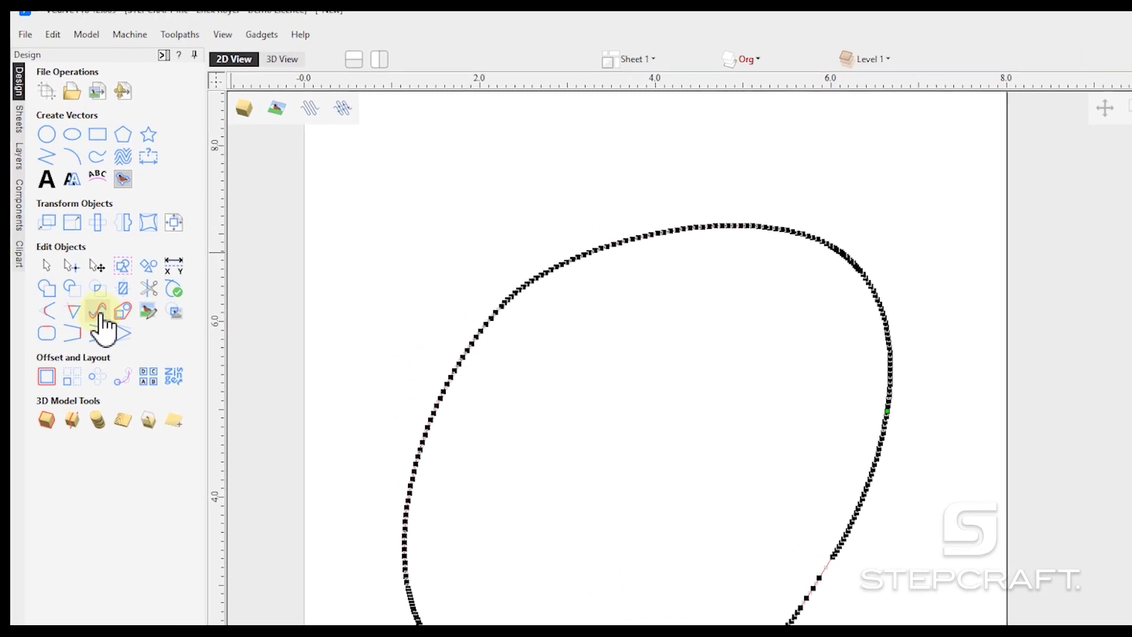
left_click(98, 312)
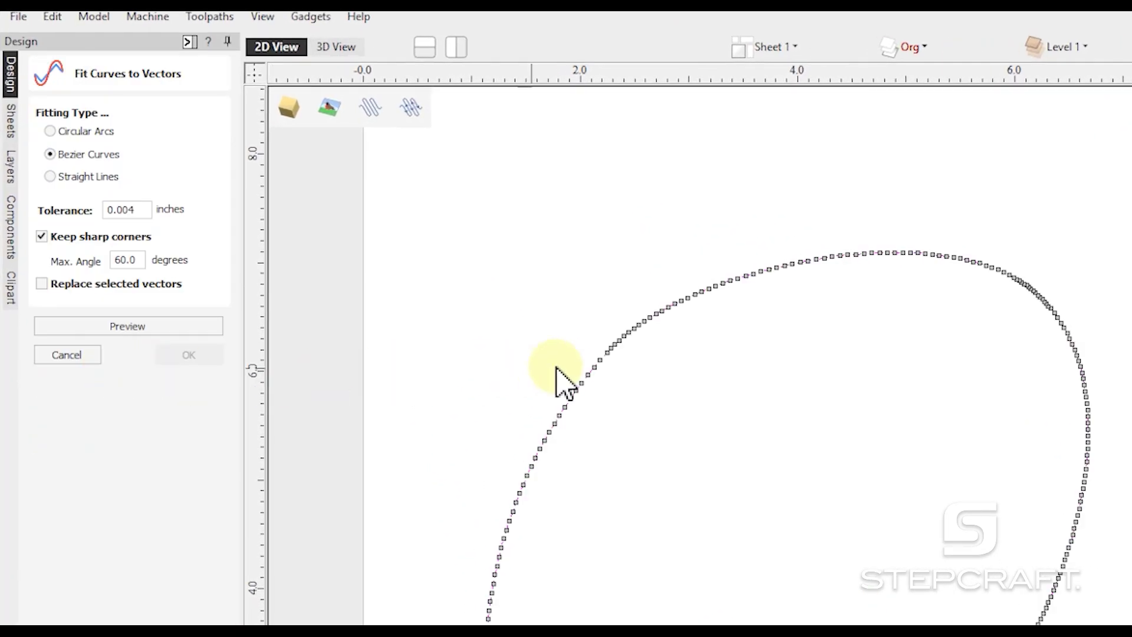
left_click(606, 355)
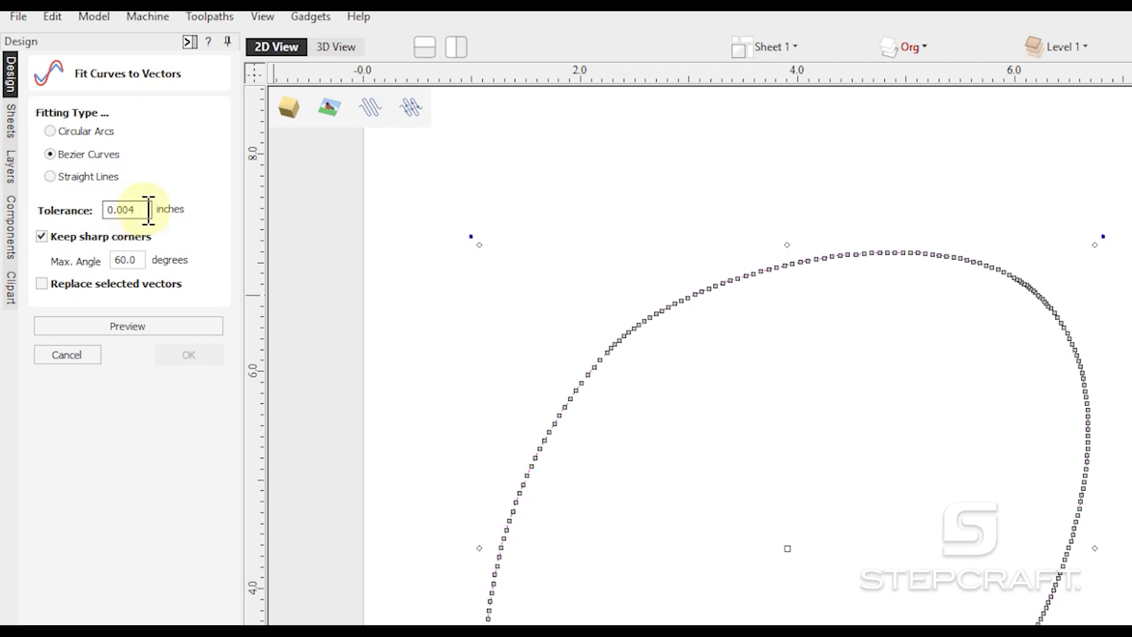
left_click(137, 324)
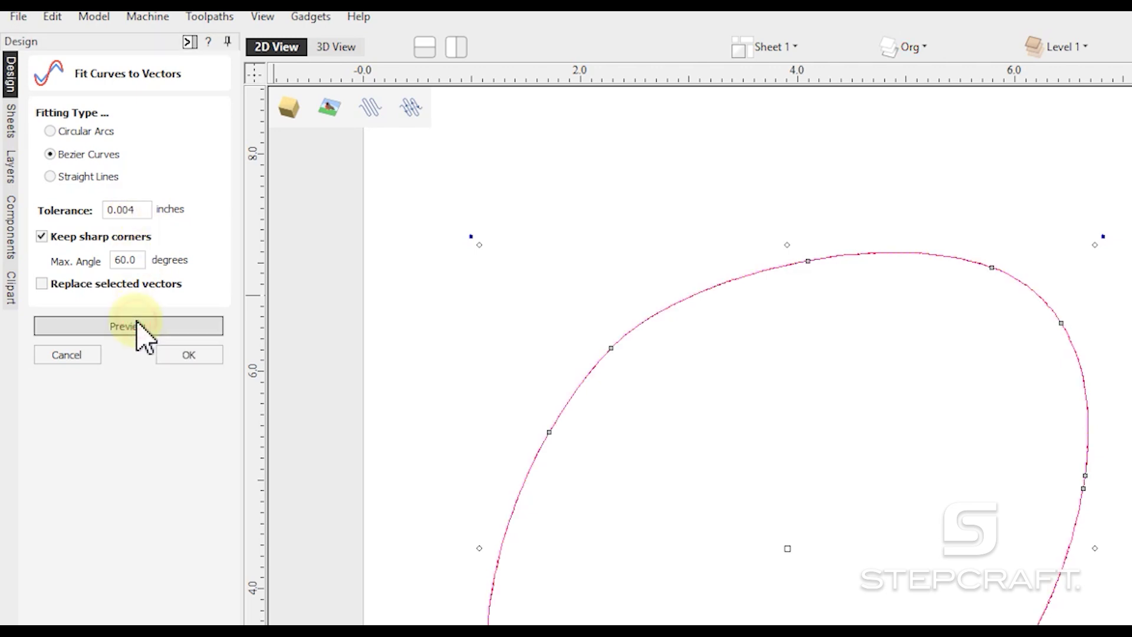
left_click(188, 354)
Examine closely how far the fitted Bezier curve deviates from the red offset vector along its upper edge.
scroll(727, 303, "up", 5)
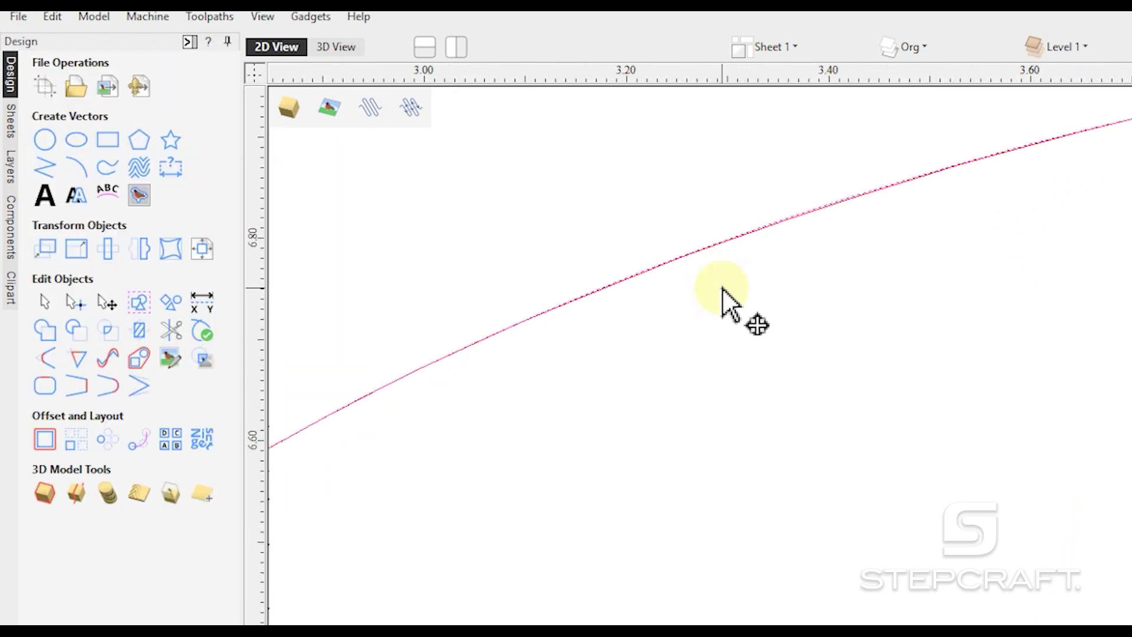
scroll(727, 303, "up", 5)
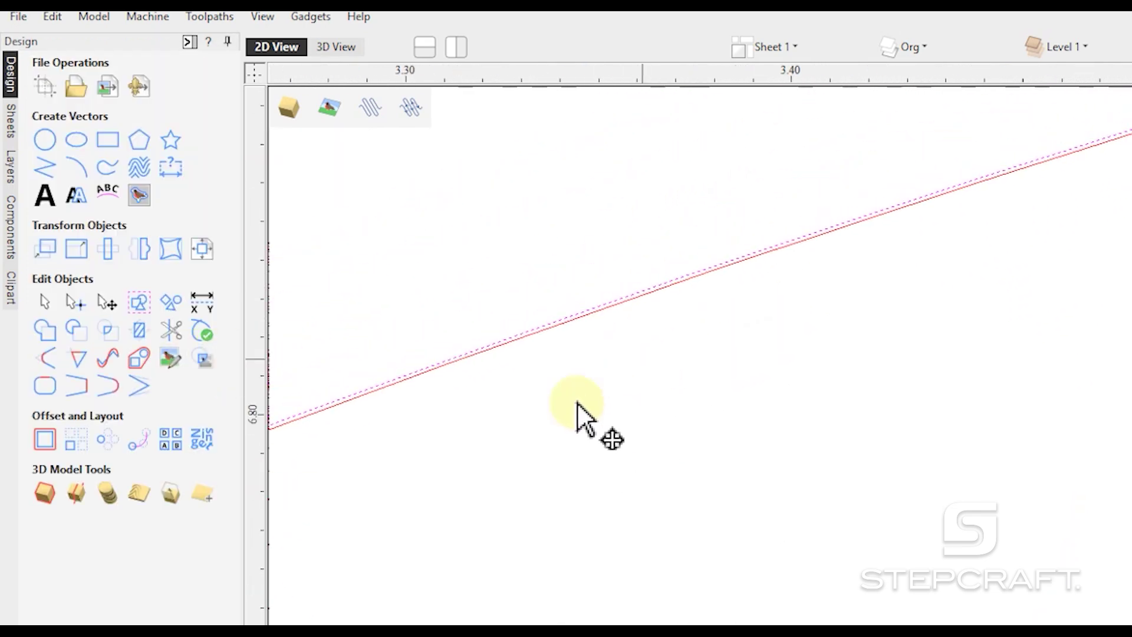
left_click(712, 230)
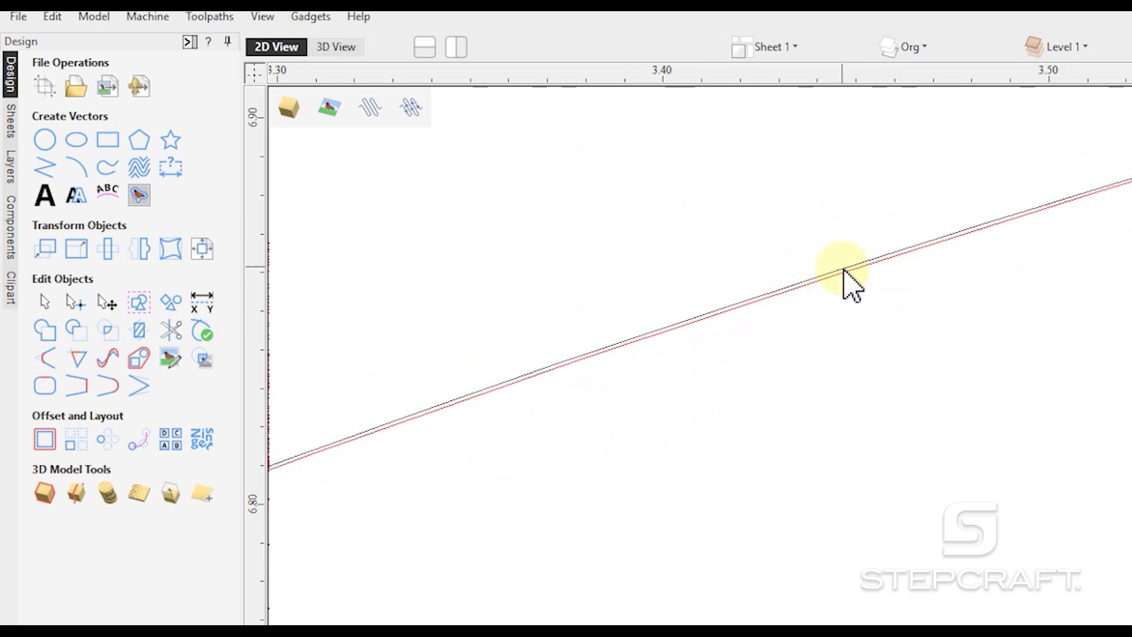
middle_click_drag(960, 303, 500, 467)
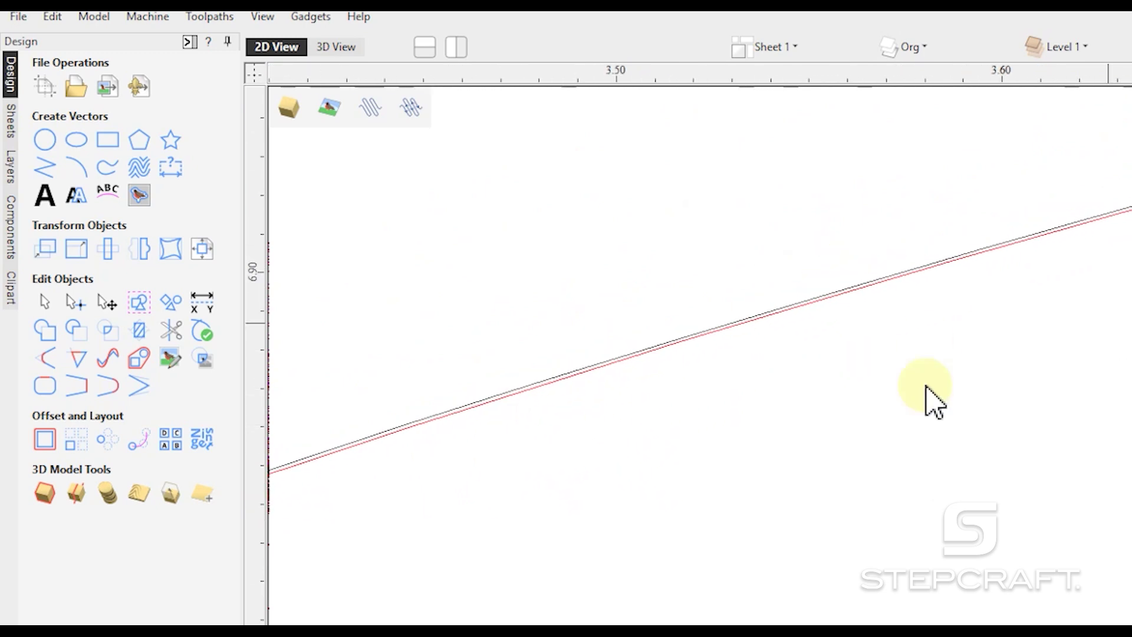
middle_click_drag(930, 396, 561, 492)
middle_click_drag(962, 386, 507, 448)
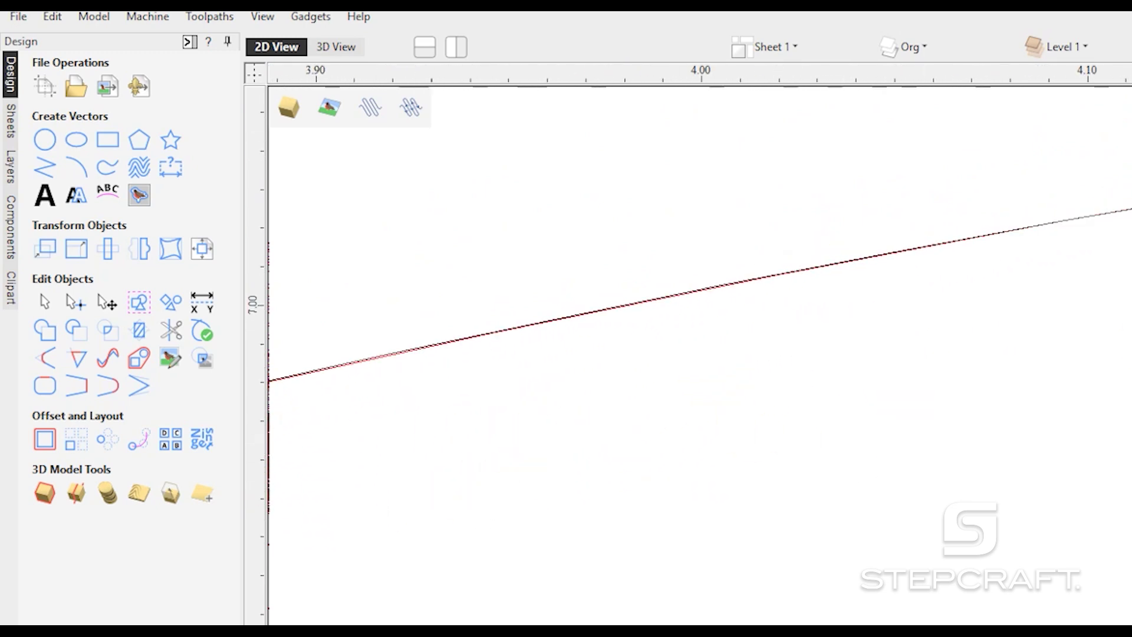
middle_click_drag(943, 359, 543, 396)
middle_click_drag(1002, 366, 584, 409)
middle_click_drag(1038, 359, 745, 384)
scroll(1026, 407, "down", 8)
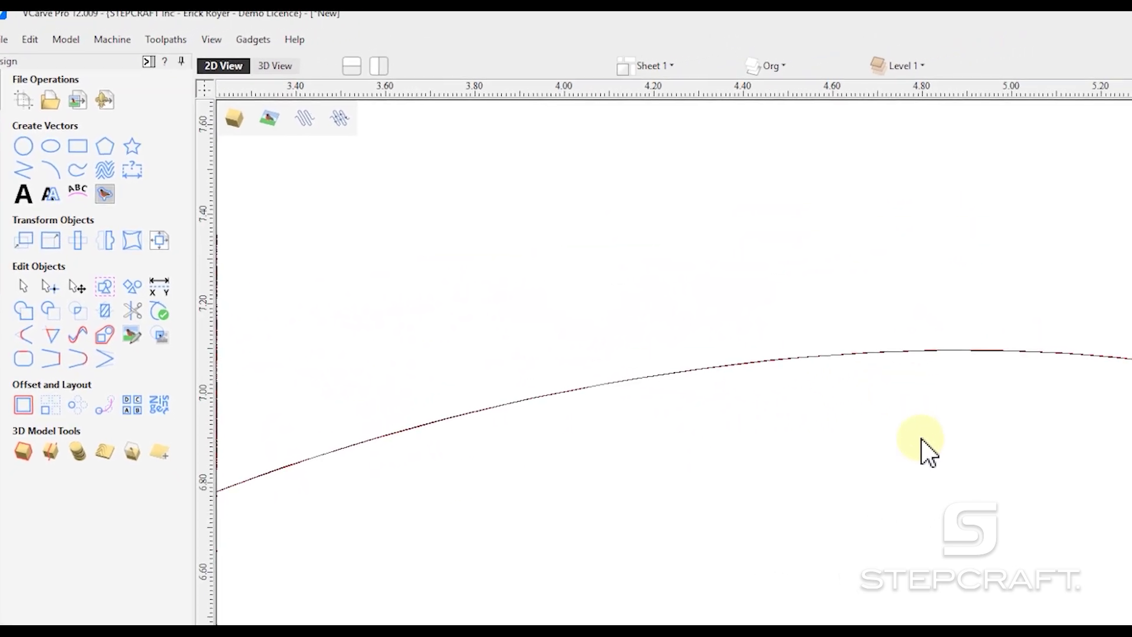
scroll(745, 353, "down", 3)
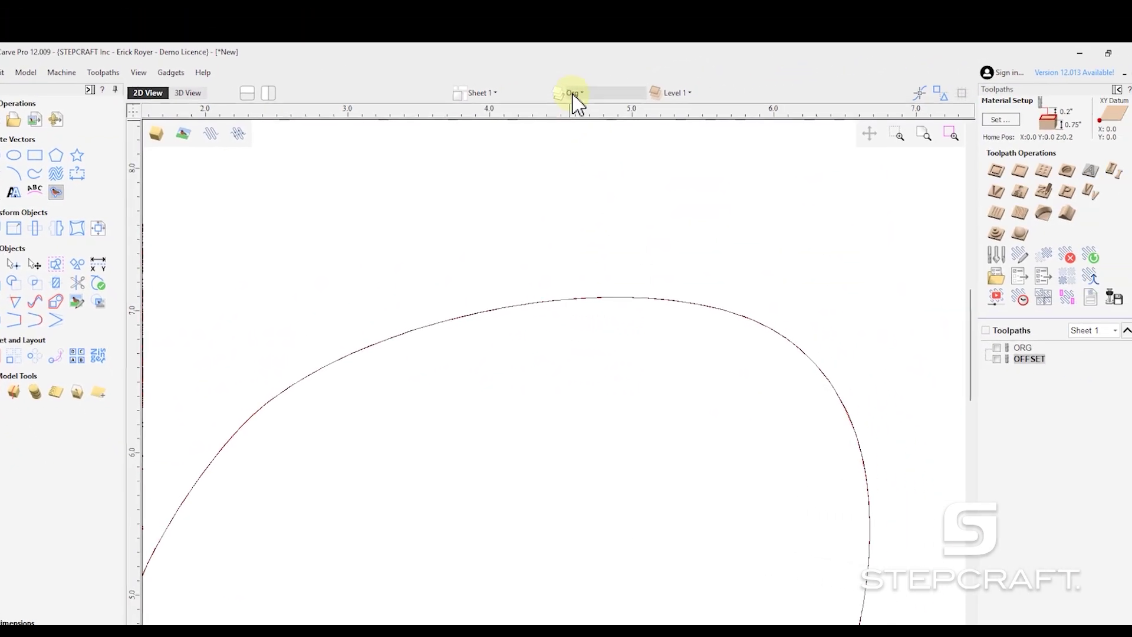
Hide the offset layer so that only the Org layer is shown.
left_click(720, 71)
left_click(572, 137)
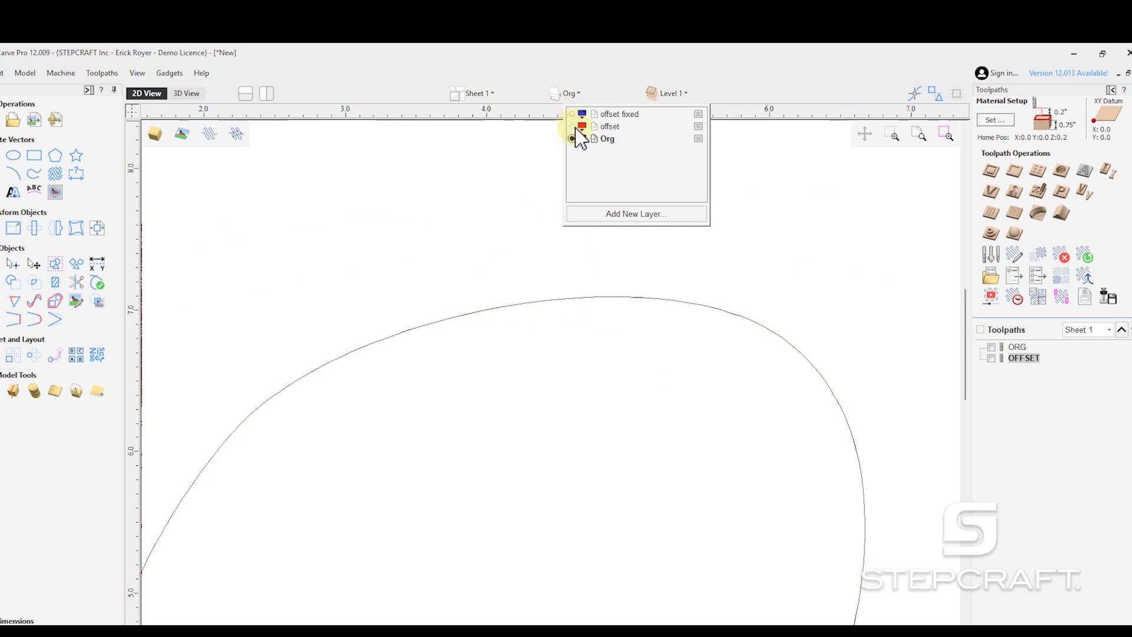
left_click(725, 264)
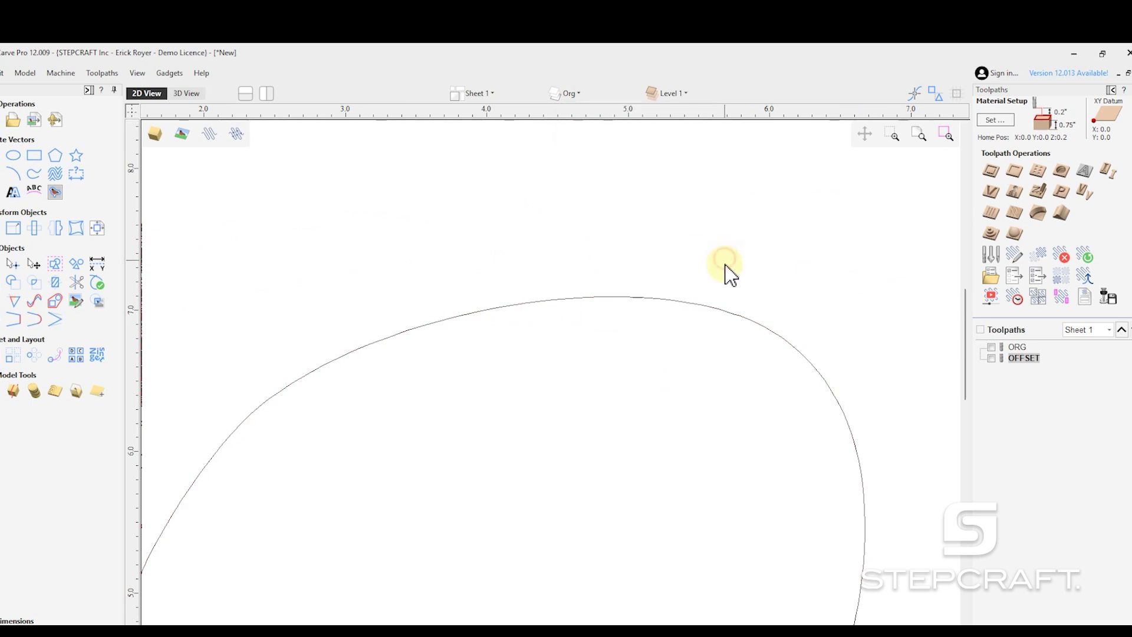
Duplicate the OFFSET toolpath and open the copy for editing with the fitted curve on the Org layer selected.
right_click(1014, 358)
left_click(1051, 435)
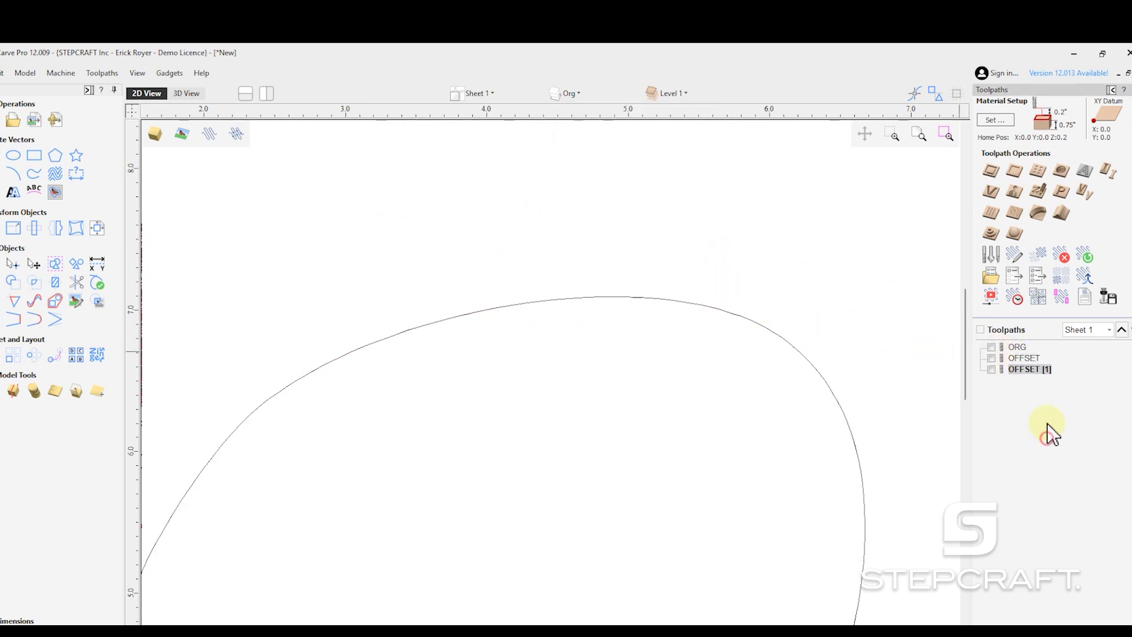
double_click(1040, 369)
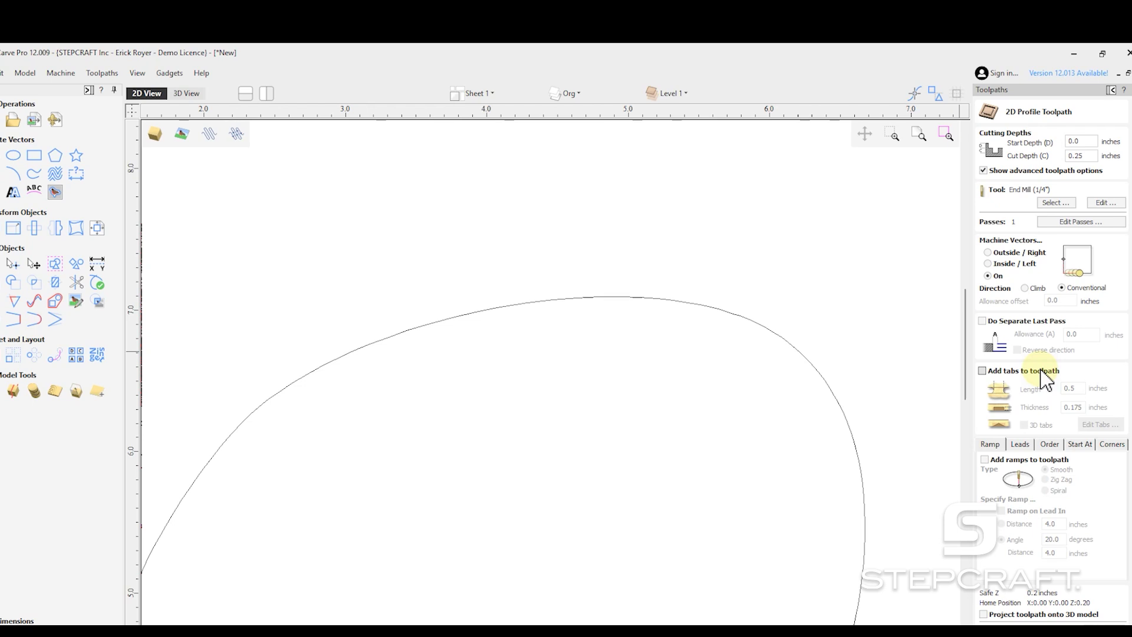
left_click(837, 400)
scroll(1049, 359, "down", 1)
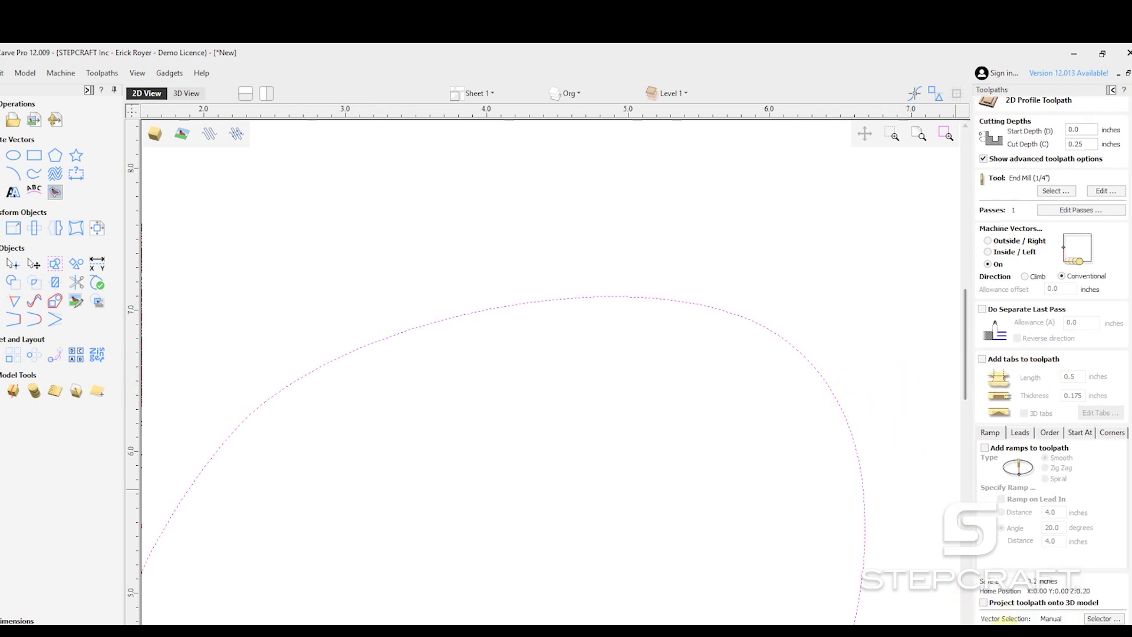